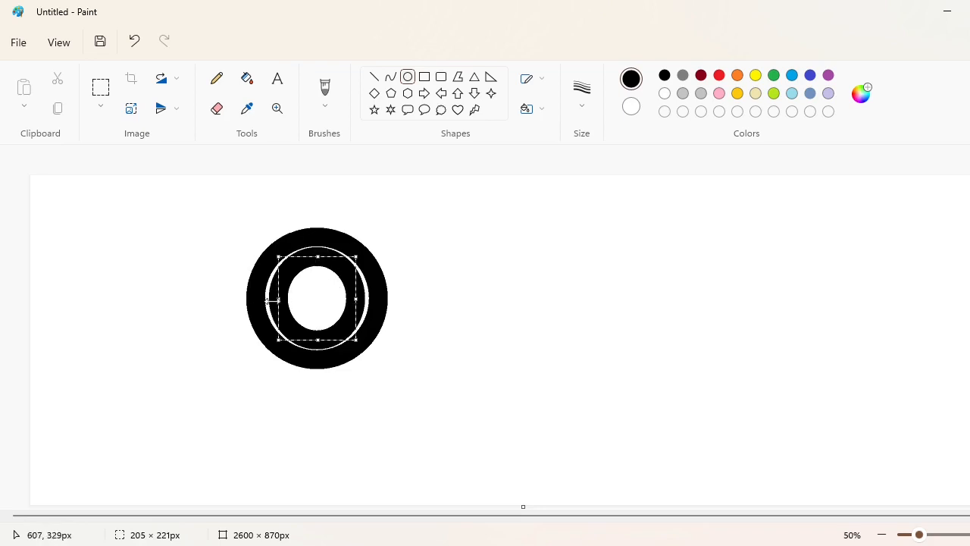
Step: Resize the inner black circle outline to 221 × 221 px and change the line thickness
{"action": "left_click_drag", "start_coordinate": [278, 298], "coordinate": [275, 298]}
{"action": "left_click_drag", "start_coordinate": [355, 298], "coordinate": [359, 301]}
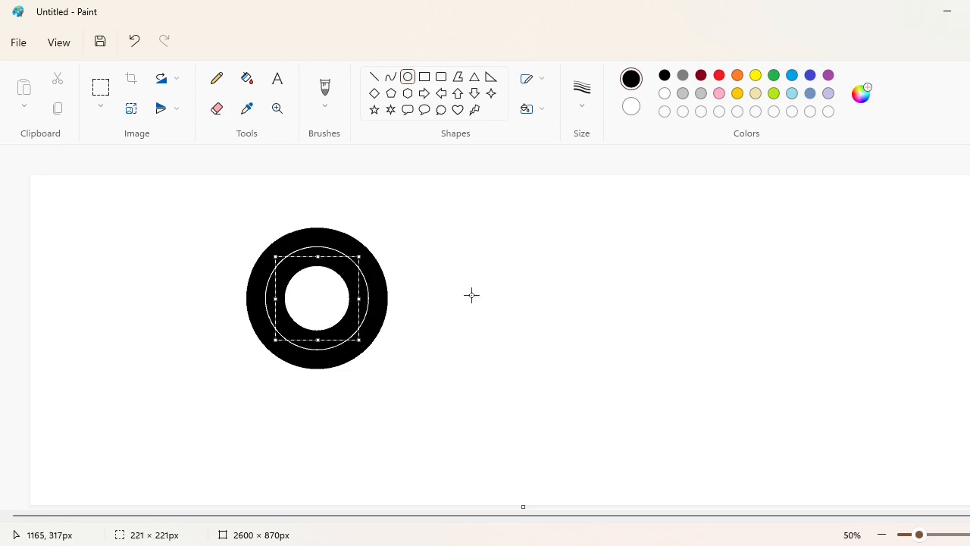
{"action": "left_click", "coordinate": [217, 78]}
{"action": "left_click", "coordinate": [582, 91]}
{"action": "left_click", "coordinate": [578, 231]}
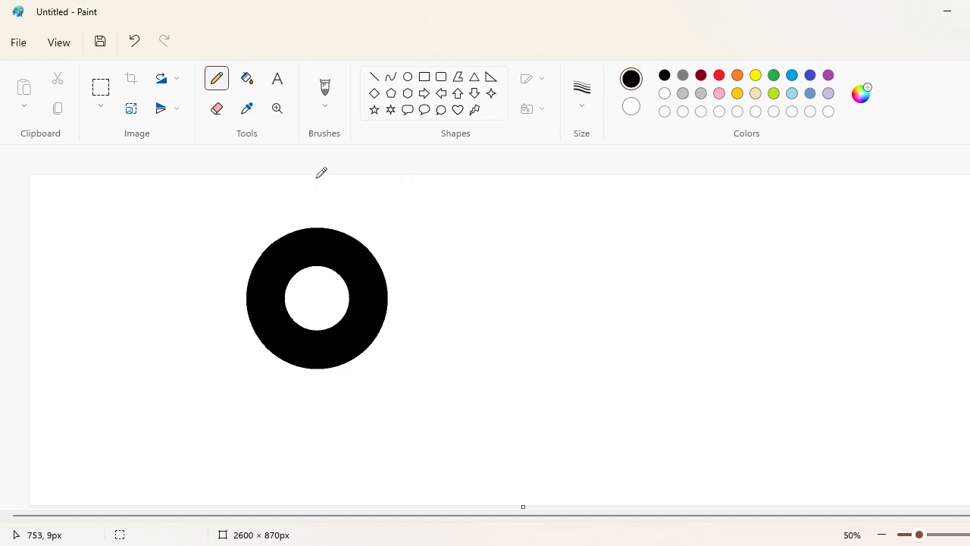
Step: Draw a red 163 × 163 px circle around the ring's hole and recolour its outline white to clean the hole's edge
{"action": "left_click", "coordinate": [408, 77]}
{"action": "left_click", "coordinate": [719, 75]}
{"action": "left_click_drag", "start_coordinate": [292, 269], "coordinate": [347, 328]}
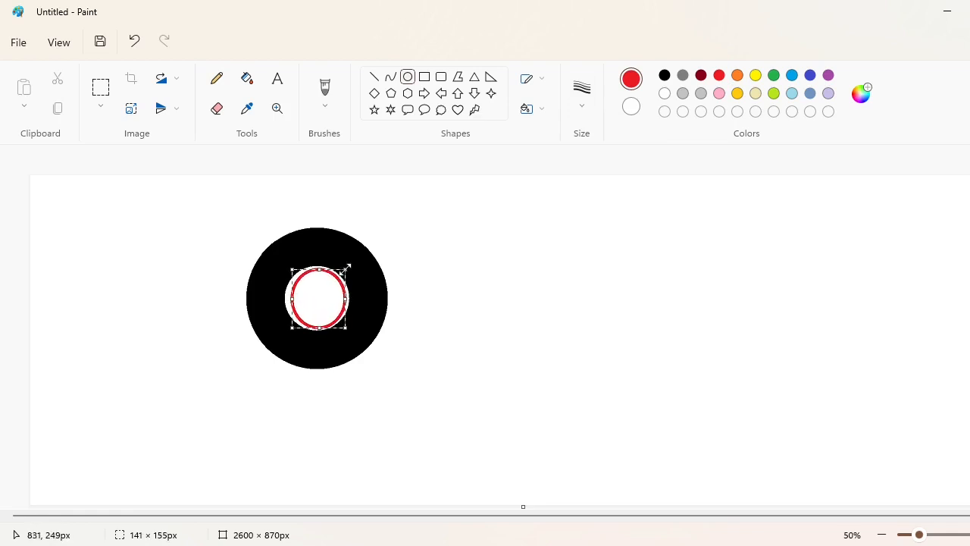
{"action": "left_click_drag", "start_coordinate": [345, 269], "coordinate": [348, 268]}
{"action": "left_click_drag", "start_coordinate": [292, 300], "coordinate": [286, 300]}
{"action": "left_click_drag", "start_coordinate": [318, 269], "coordinate": [318, 266]}
{"action": "key", "text": "Down"}
{"action": "key", "text": "Down"}
{"action": "key", "text": "Down"}
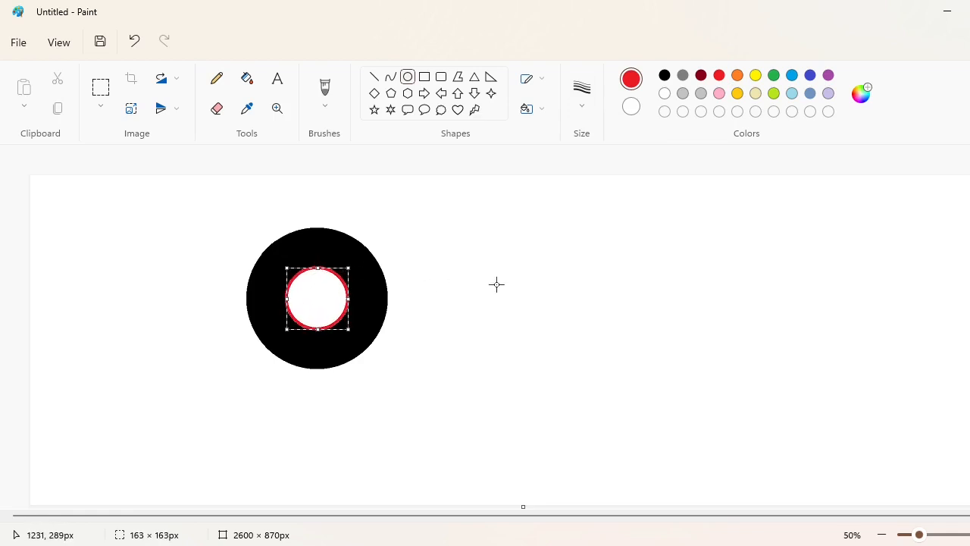
{"action": "left_click", "coordinate": [247, 79]}
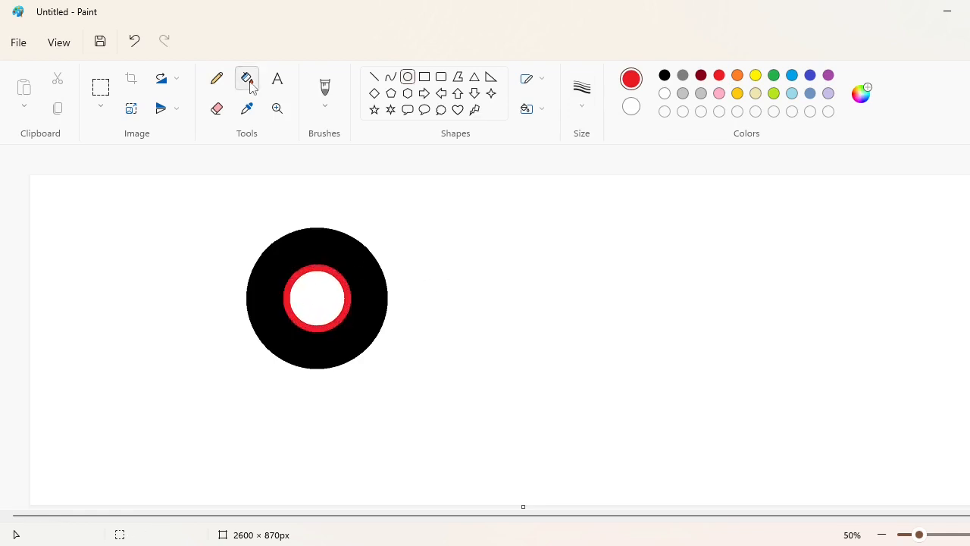
{"action": "left_click", "coordinate": [347, 280]}
Step: Copy a 207 × 117 px area of the ring's right side to the empty canvas right of the ring
{"action": "left_click", "coordinate": [101, 87]}
{"action": "left_click_drag", "start_coordinate": [336, 275], "coordinate": [416, 325]}
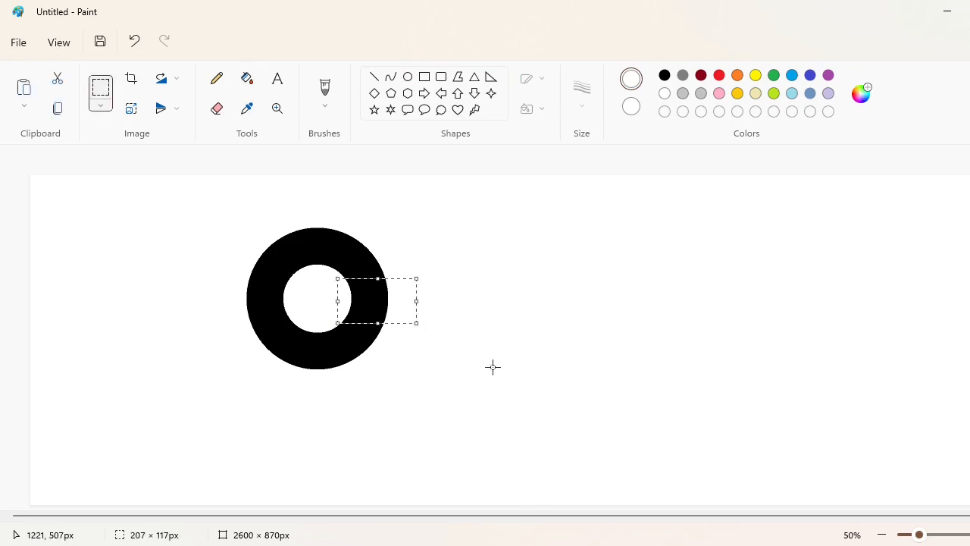
{"action": "left_click_drag", "start_coordinate": [376, 300], "coordinate": [535, 302]}
{"action": "left_click", "coordinate": [619, 357]}
Step: Square off the copied piece into a black rectangle by covering its curved sides and lower edge with straight white lines
{"action": "scroll", "coordinate": [619, 357], "scroll_direction": "up", "scroll_amount": 1}
{"action": "left_click_drag", "start_coordinate": [559, 516], "coordinate": [720, 516]}
{"action": "left_click", "coordinate": [375, 77]}
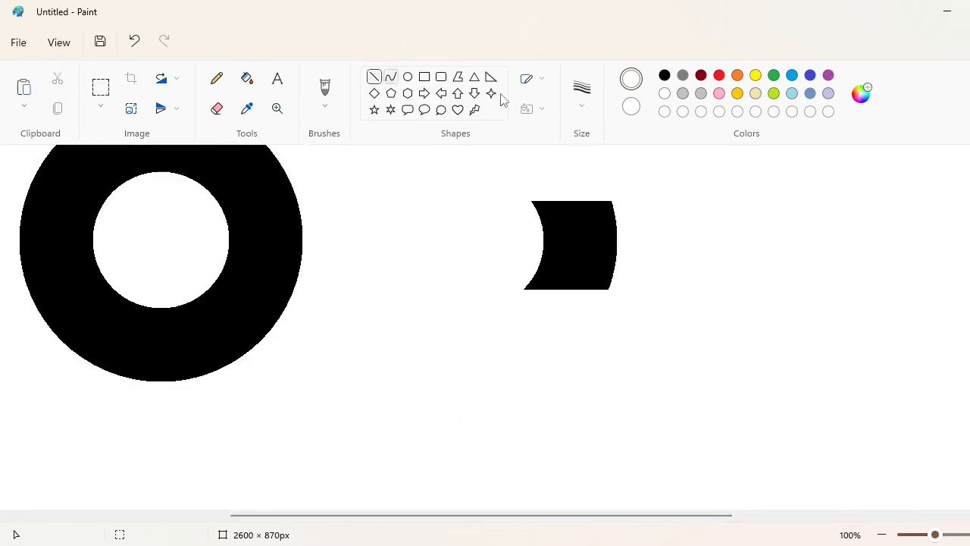
{"action": "left_click_drag", "start_coordinate": [538, 198], "coordinate": [538, 322]}
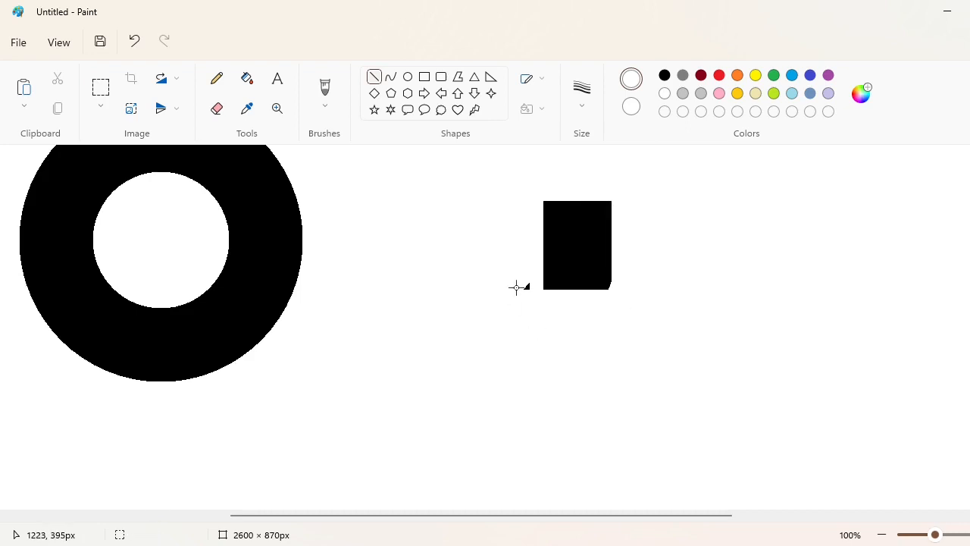
{"action": "left_click_drag", "start_coordinate": [519, 286], "coordinate": [618, 286]}
Step: Place a transparent-background copy of the black rectangle on the ring's right edge and stretch it downward into a stem
{"action": "left_click", "coordinate": [101, 87]}
{"action": "left_click_drag", "start_coordinate": [485, 171], "coordinate": [675, 313]}
{"action": "key", "text": "ctrl+c"}
{"action": "key", "text": "ctrl+v"}
{"action": "left_click", "coordinate": [101, 105]}
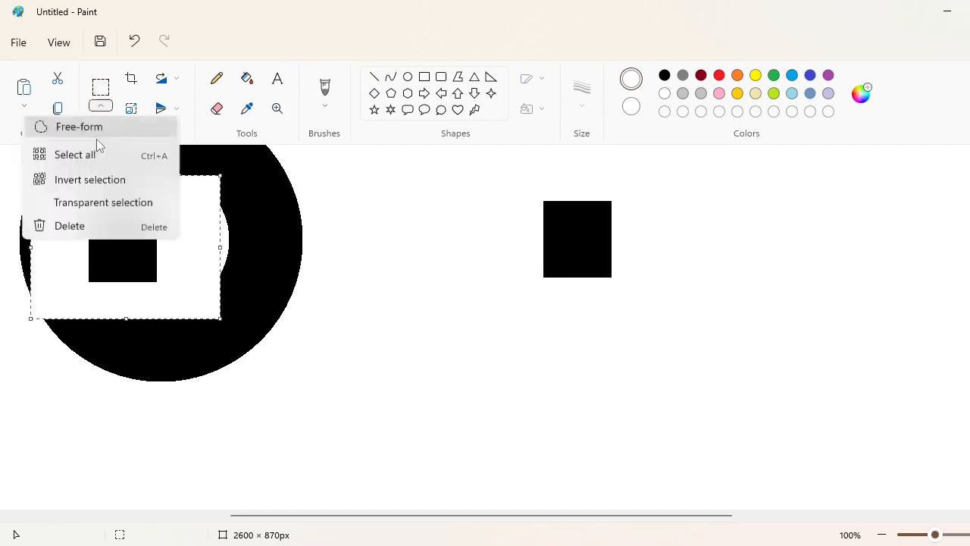
{"action": "left_click", "coordinate": [103, 203]}
{"action": "left_click_drag", "start_coordinate": [110, 249], "coordinate": [256, 285]}
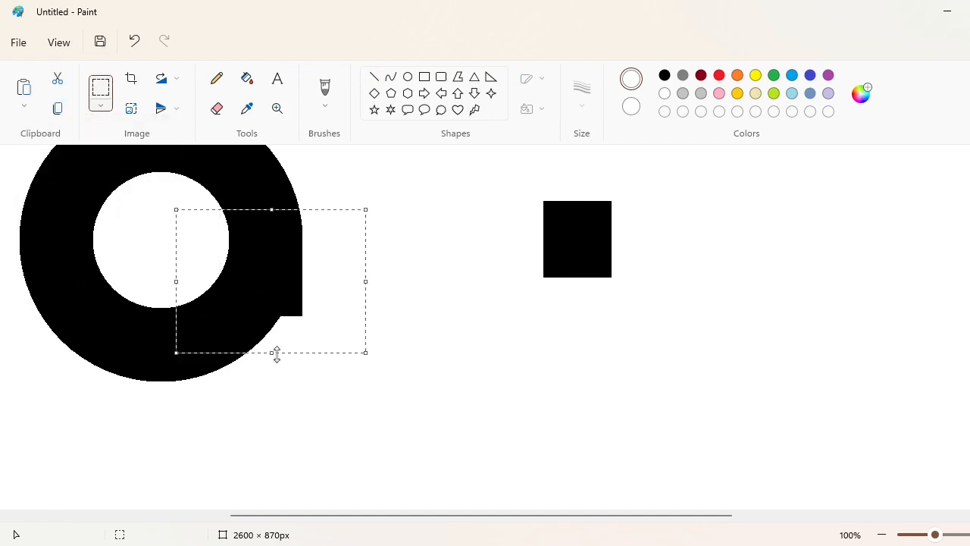
{"action": "left_click_drag", "start_coordinate": [277, 354], "coordinate": [265, 449]}
{"action": "left_click", "coordinate": [450, 336]}
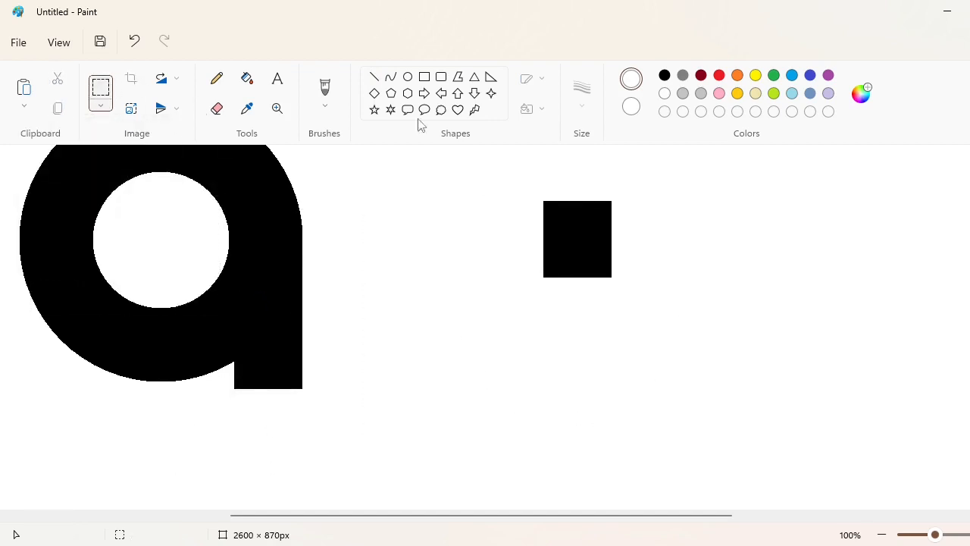
Step: Trim the stem's bottom level with the ring using a horizontal red line nudged up to the ring's lower edge and filled white
{"action": "left_click", "coordinate": [373, 76]}
{"action": "left_click", "coordinate": [719, 75]}
{"action": "left_click_drag", "start_coordinate": [324, 395], "coordinate": [266, 402]}
{"action": "key", "text": "Up"}
{"action": "key", "text": "Up"}
{"action": "key", "text": "Up"}
{"action": "key", "text": "Up"}
{"action": "key", "text": "Up"}
{"action": "key", "text": "Up"}
{"action": "key", "text": "Up"}
{"action": "key", "text": "Up"}
{"action": "key", "text": "Up"}
{"action": "key", "text": "Up"}
{"action": "left_click", "coordinate": [247, 79]}
{"action": "left_click", "coordinate": [664, 93]}
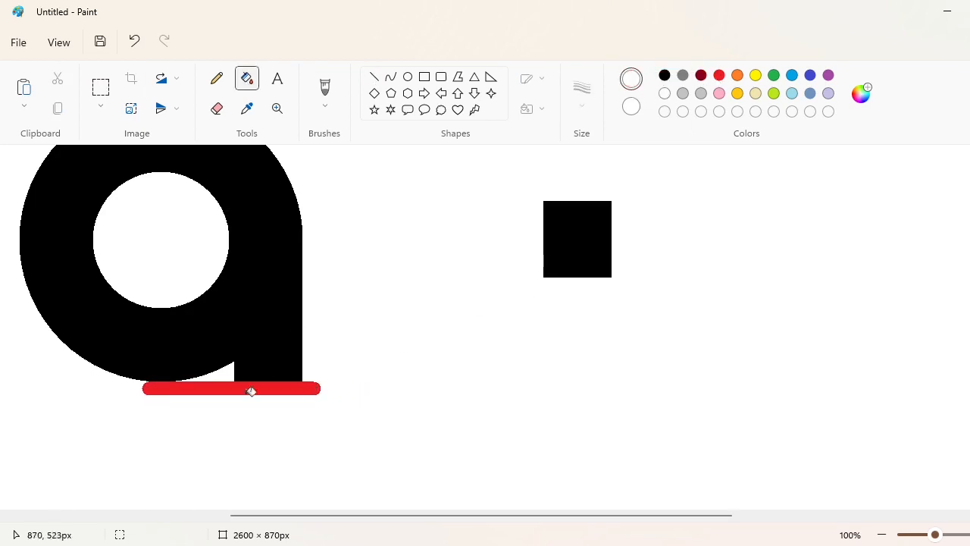
{"action": "left_click", "coordinate": [251, 390]}
Step: Set up the ellipse shape with a thinner outline in red
{"action": "left_click", "coordinate": [408, 77]}
{"action": "left_click", "coordinate": [581, 88]}
{"action": "left_click", "coordinate": [582, 176]}
{"action": "left_click", "coordinate": [718, 75]}
{"action": "left_click_drag", "start_coordinate": [236, 305], "coordinate": [301, 379]}
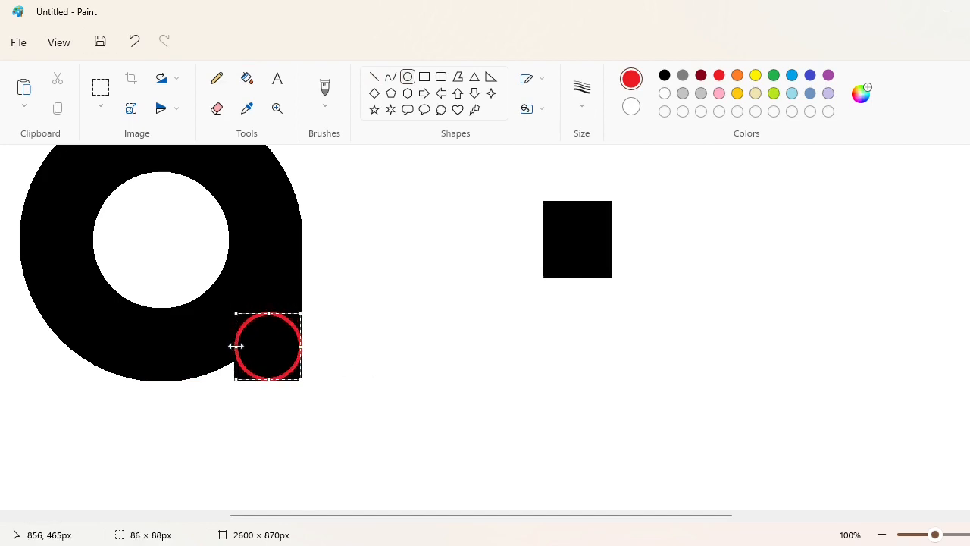
{"action": "left_click_drag", "start_coordinate": [236, 313], "coordinate": [233, 308]}
{"action": "left_click", "coordinate": [424, 358]}
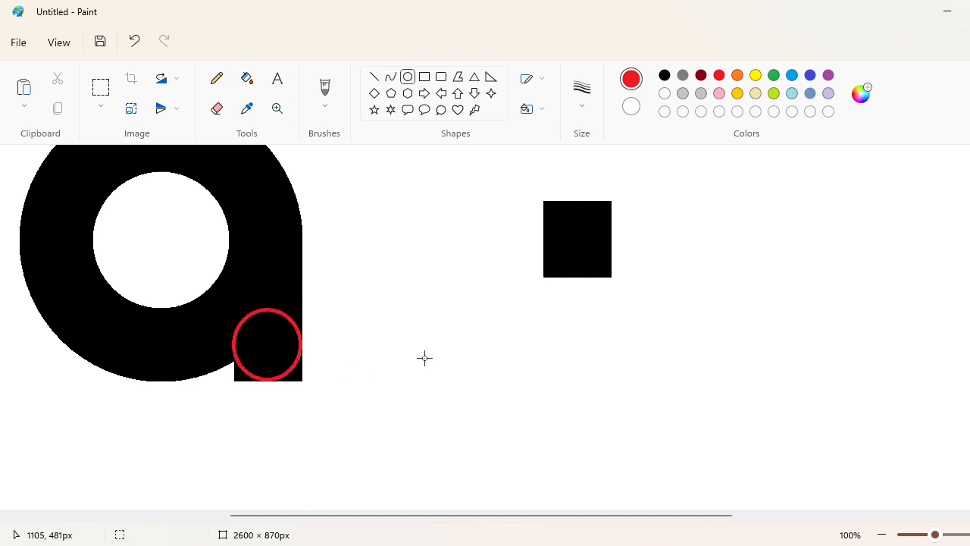
{"action": "left_click", "coordinate": [247, 79]}
{"action": "left_click", "coordinate": [275, 247]}
{"action": "key", "text": "ctrl+z"}
{"action": "key", "text": "ctrl+z"}
Step: Draw a red circle about 91 px wide that fits inside the lower end of the letter a's stem
{"action": "left_click", "coordinate": [408, 77]}
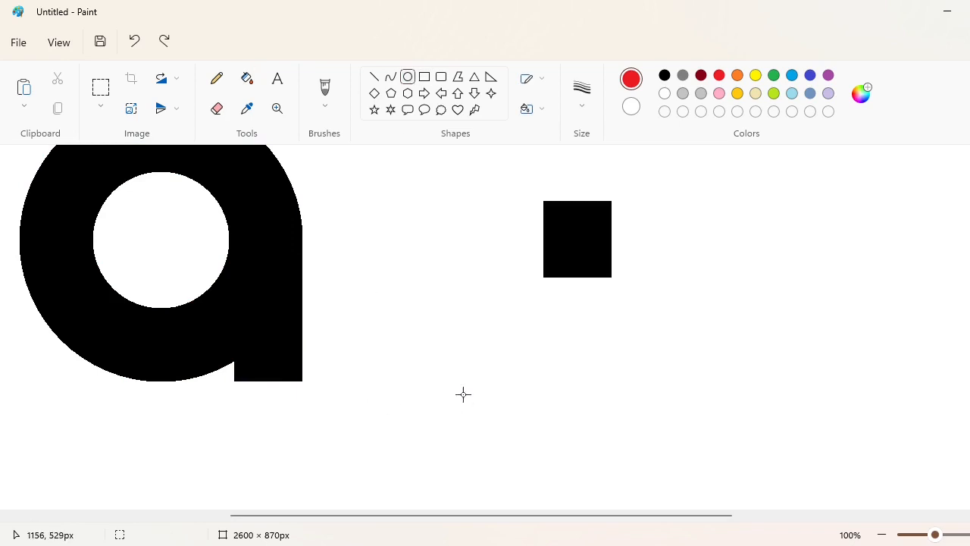
{"action": "mouse_move", "coordinate": [442, 340]}
{"action": "left_mouse_down"}
{"action": "mouse_move", "coordinate": [500, 425]}
{"action": "mouse_move", "coordinate": [527, 421]}
{"action": "left_mouse_up"}
{"action": "left_click_drag", "start_coordinate": [478, 385], "coordinate": [247, 329]}
{"action": "left_click_drag", "start_coordinate": [296, 283], "coordinate": [281, 292]}
{"action": "left_click_drag", "start_coordinate": [249, 327], "coordinate": [282, 363]}
{"action": "left_click_drag", "start_coordinate": [230, 309], "coordinate": [231, 308]}
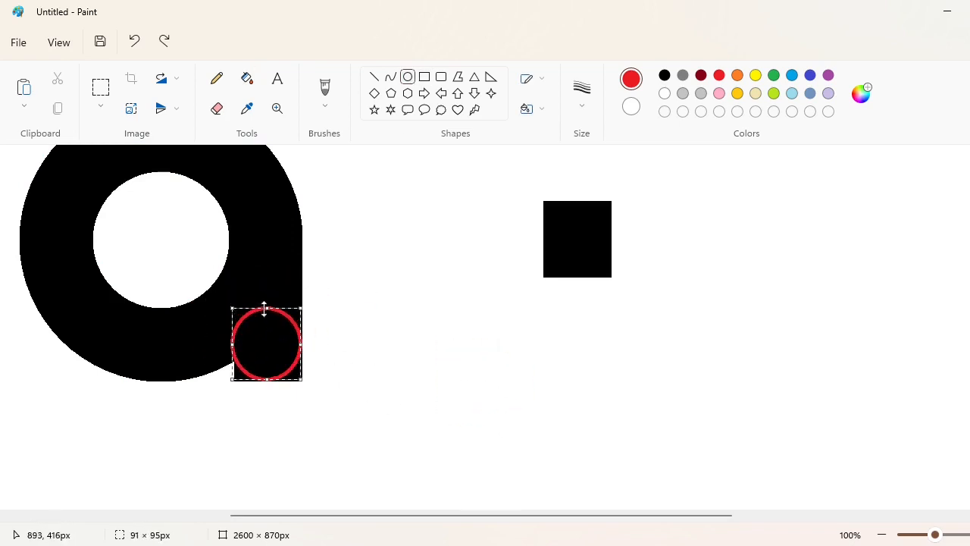
{"action": "left_click", "coordinate": [372, 346]}
Step: Round the stem's end by filling the corners outside the circle white and the red outline black
{"action": "left_click", "coordinate": [246, 78]}
{"action": "left_click", "coordinate": [239, 374]}
{"action": "left_click", "coordinate": [294, 372]}
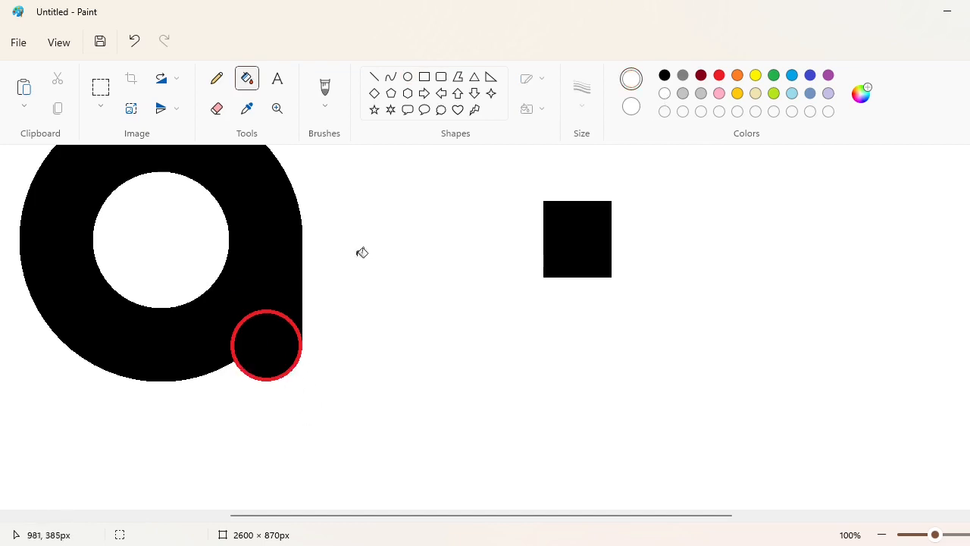
{"action": "left_click", "coordinate": [283, 307]}
Step: Duplicate the finished letter a and place the copy to the right of the loose black rectangle
{"action": "scroll", "coordinate": [211, 193], "scroll_direction": "down", "scroll_amount": 1}
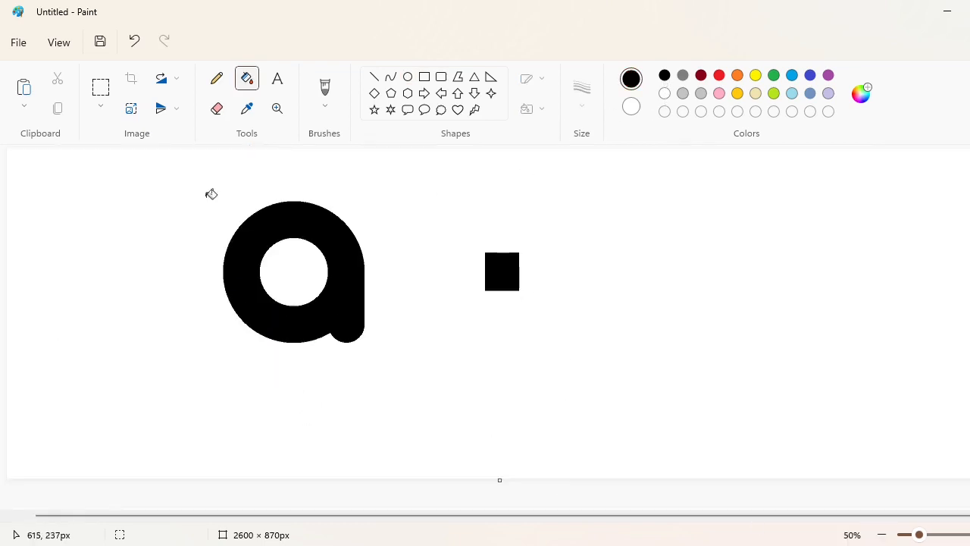
{"action": "left_click", "coordinate": [100, 87]}
{"action": "left_click_drag", "start_coordinate": [143, 203], "coordinate": [406, 379]}
{"action": "left_click_drag", "start_coordinate": [166, 179], "coordinate": [431, 397]}
{"action": "key", "text": "ctrl+c"}
{"action": "left_click", "coordinate": [621, 439]}
{"action": "key", "text": "ctrl+v"}
{"action": "left_click_drag", "start_coordinate": [136, 242], "coordinate": [629, 315]}
Step: Open the copied letter's base by drawing white vertical lines down from the hole's sides and filling the area between them white
{"action": "scroll", "coordinate": [658, 485], "scroll_direction": "up", "scroll_amount": 1}
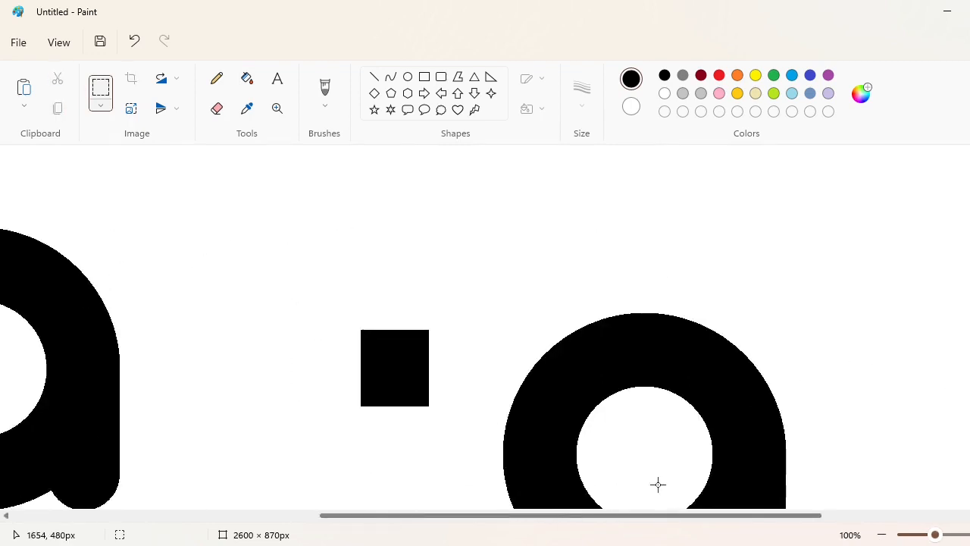
{"action": "scroll", "coordinate": [659, 485], "scroll_direction": "down", "scroll_amount": 1}
{"action": "left_click", "coordinate": [373, 76]}
{"action": "left_click", "coordinate": [665, 93]}
{"action": "left_click_drag", "start_coordinate": [586, 374], "coordinate": [579, 504]}
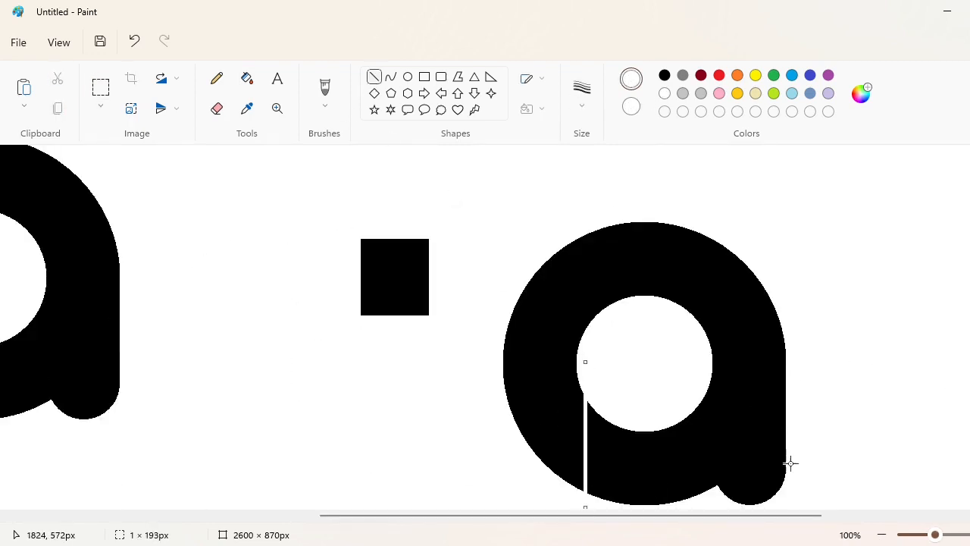
{"action": "left_click_drag", "start_coordinate": [709, 374], "coordinate": [710, 505]}
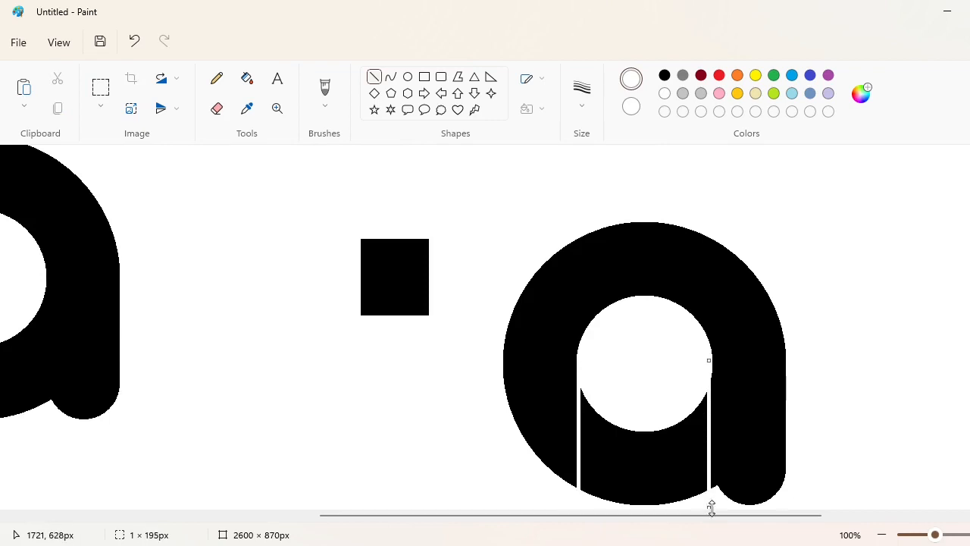
{"action": "left_click", "coordinate": [246, 78]}
{"action": "left_click", "coordinate": [660, 454]}
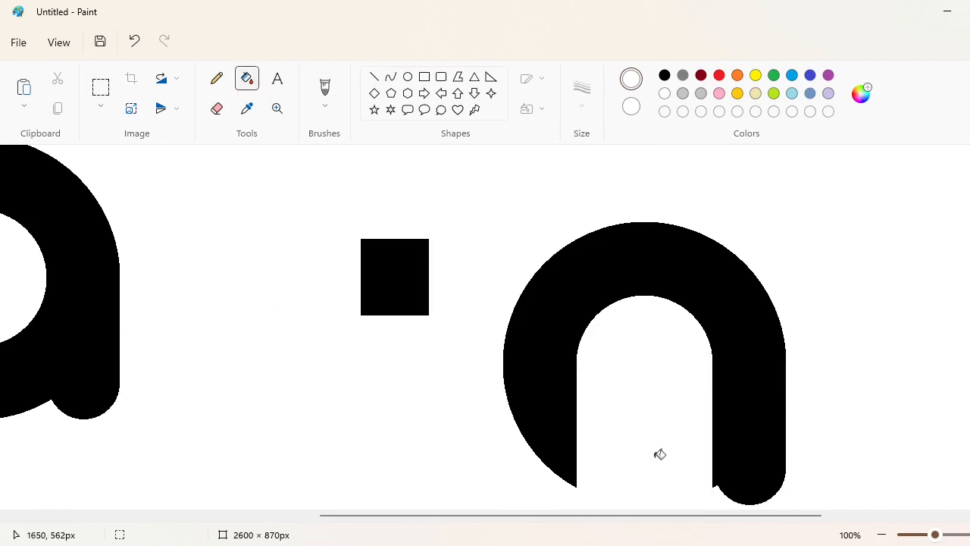
Step: Draw a red 93 × 93 px circle at the lower end of the copied letter's right leg
{"action": "left_click", "coordinate": [407, 77]}
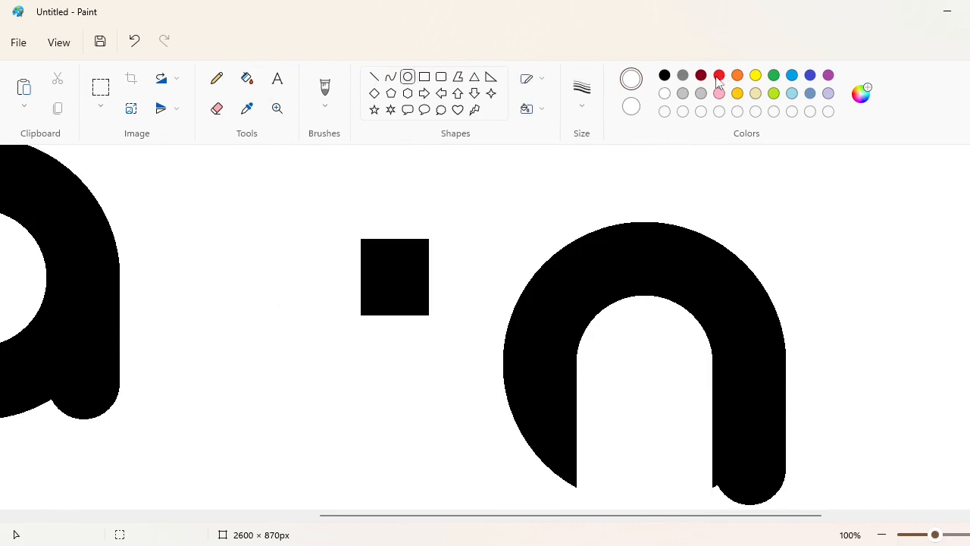
{"action": "left_click_drag", "start_coordinate": [718, 440], "coordinate": [785, 471]}
{"action": "left_click_drag", "start_coordinate": [720, 471], "coordinate": [716, 471]}
{"action": "left_click_drag", "start_coordinate": [749, 439], "coordinate": [749, 432]}
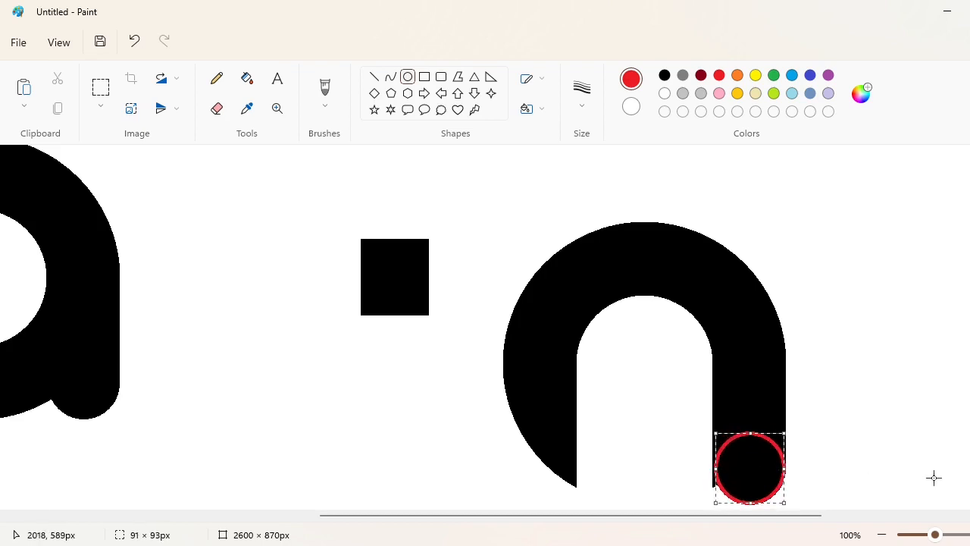
{"action": "left_click_drag", "start_coordinate": [715, 468], "coordinate": [712, 468]}
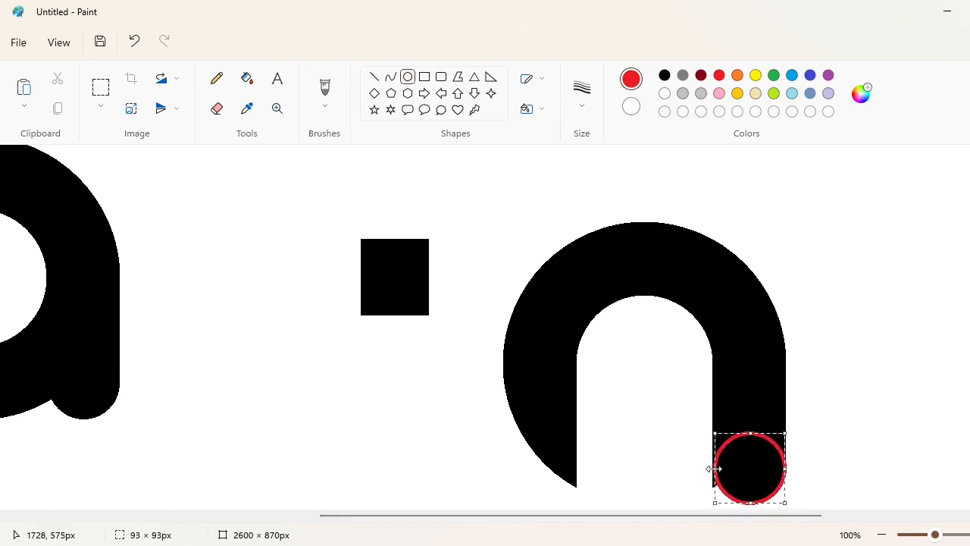
Step: Clear the leftover corner beside the right leg's rounded end and fill the whole letter solid black
{"action": "left_click", "coordinate": [247, 78]}
{"action": "left_click", "coordinate": [727, 286]}
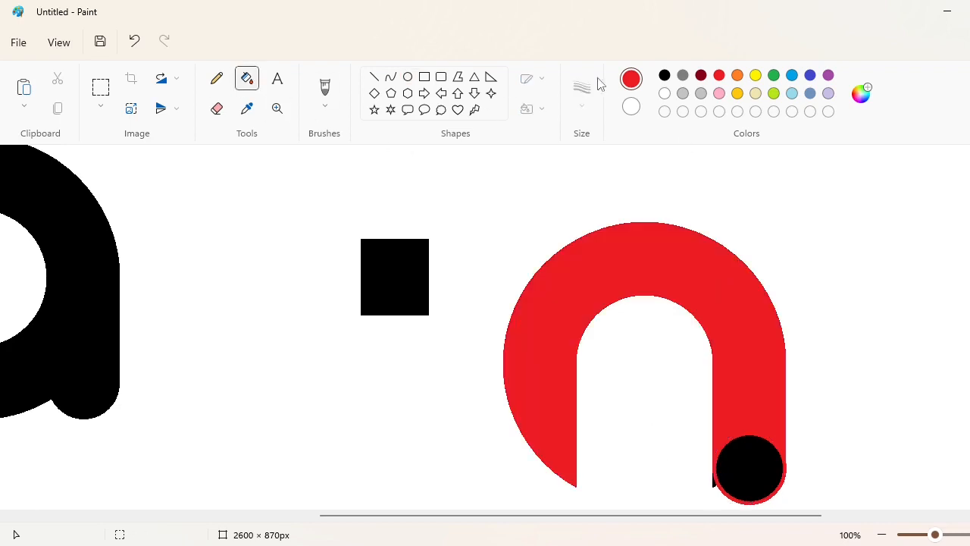
{"action": "left_click", "coordinate": [663, 75]}
{"action": "left_click", "coordinate": [727, 286]}
Step: Trim the right leg's outer edge near its lower end with a vertical white line about 69 px long
{"action": "left_click", "coordinate": [101, 87]}
{"action": "left_click_drag", "start_coordinate": [681, 402], "coordinate": [783, 486]}
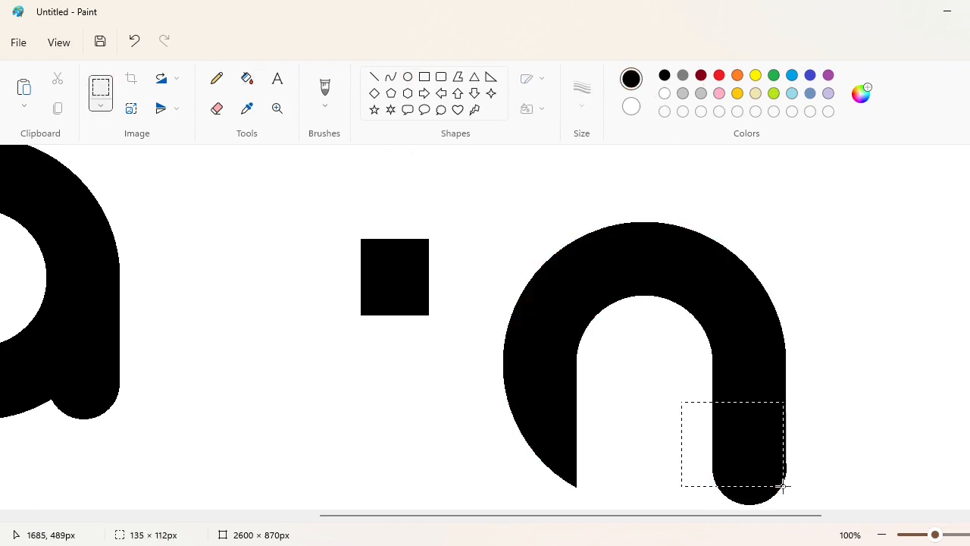
{"action": "left_click", "coordinate": [374, 78]}
{"action": "left_click", "coordinate": [667, 108]}
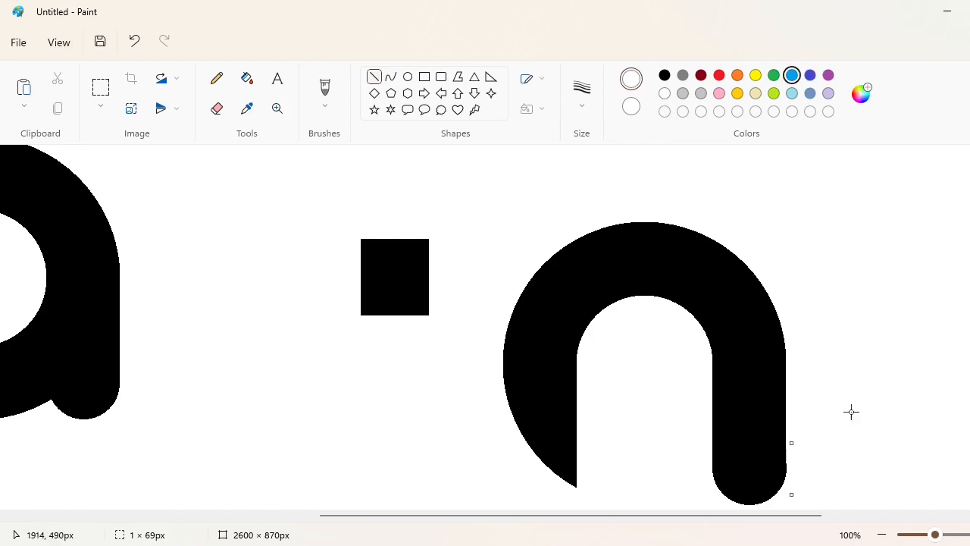
{"action": "left_click", "coordinate": [663, 76]}
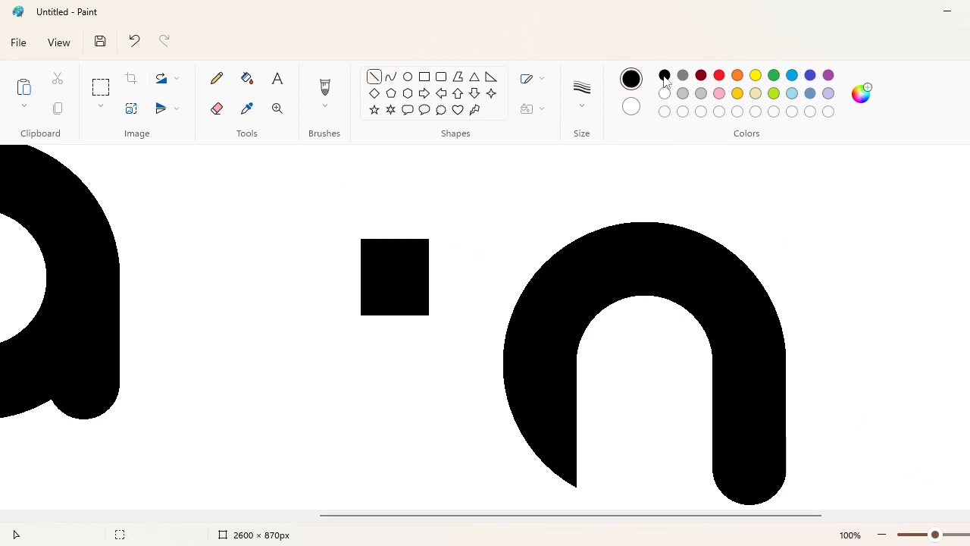
Step: Copy the rounded lower end of the right leg
{"action": "left_click", "coordinate": [104, 89]}
{"action": "left_click_drag", "start_coordinate": [689, 407], "coordinate": [841, 520]}
{"action": "key", "text": "ctrl+c"}
{"action": "key", "text": "ctrl+v"}
{"action": "left_click_drag", "start_coordinate": [114, 265], "coordinate": [564, 497]}
{"action": "key", "text": "ctrl+z"}
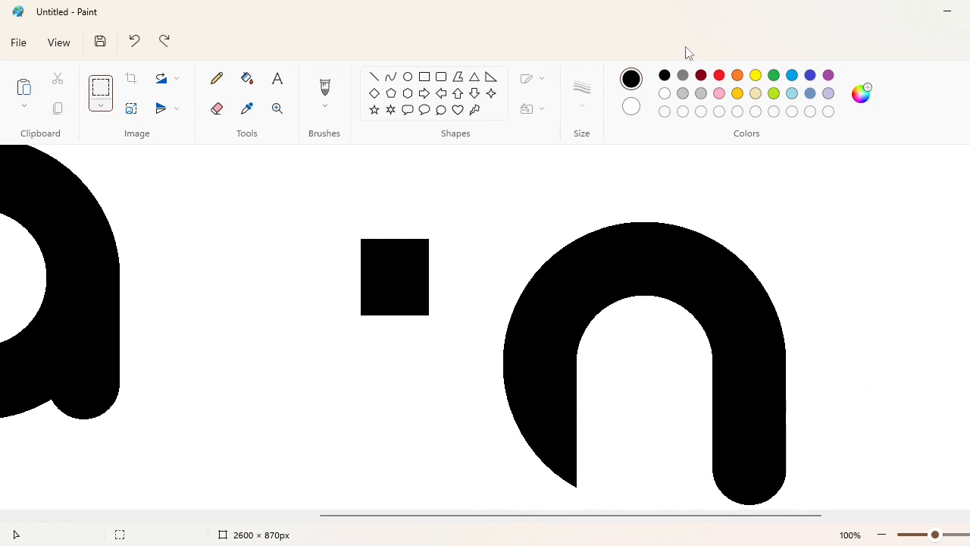
Step: Fill the arch red and paste the copied rounded leg end over the lower part of the left leg
{"action": "left_click", "coordinate": [247, 78]}
{"action": "left_click", "coordinate": [615, 255]}
{"action": "key", "text": "ctrl+v"}
{"action": "left_click_drag", "start_coordinate": [80, 219], "coordinate": [562, 471]}
{"action": "left_click", "coordinate": [403, 254]}
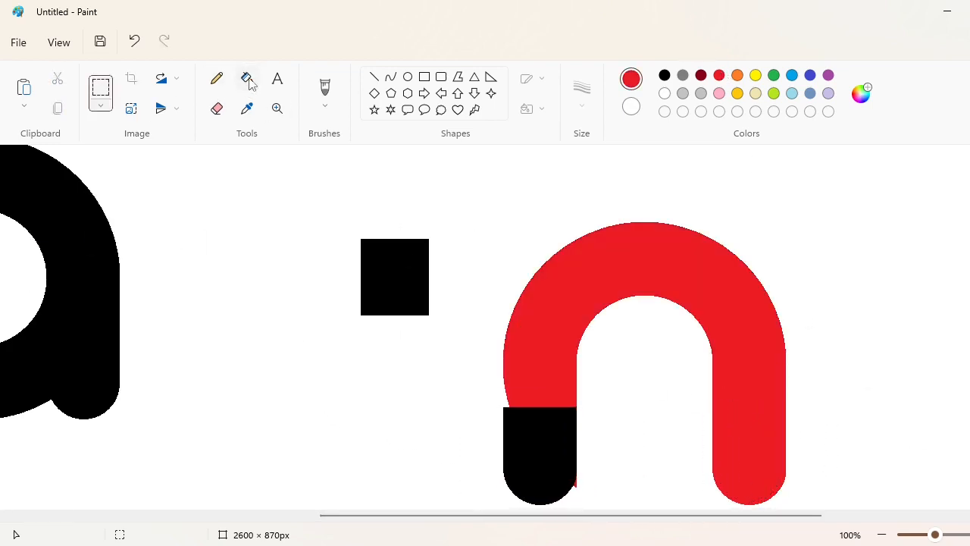
Step: Refill the arch black against a white background and fill the notch on the left leg's outer edge with black
{"action": "left_click", "coordinate": [247, 78]}
{"action": "left_click", "coordinate": [663, 75]}
{"action": "left_click", "coordinate": [614, 265]}
{"action": "left_click", "coordinate": [719, 75]}
{"action": "left_click", "coordinate": [743, 195]}
{"action": "left_click", "coordinate": [664, 93]}
{"action": "left_click", "coordinate": [665, 164]}
{"action": "left_click", "coordinate": [374, 77]}
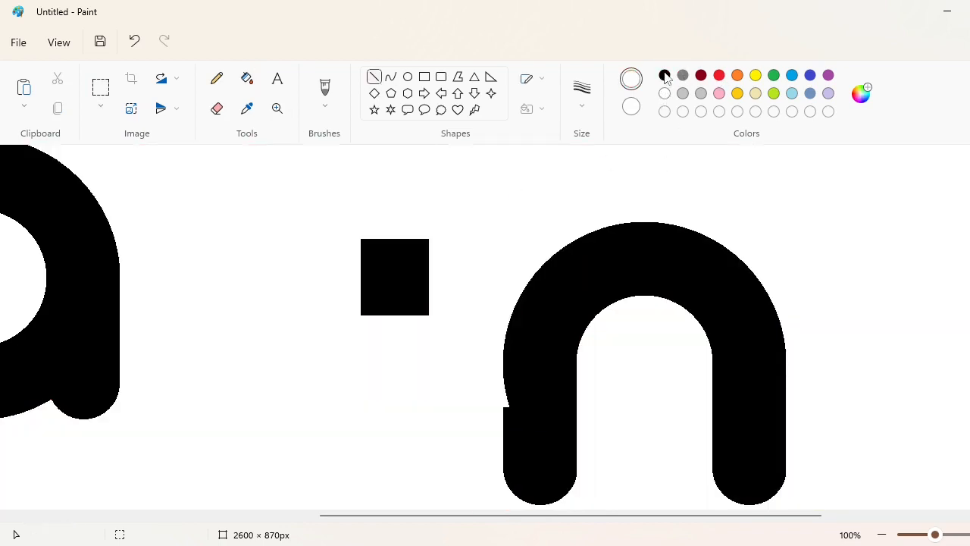
{"action": "left_click", "coordinate": [247, 78]}
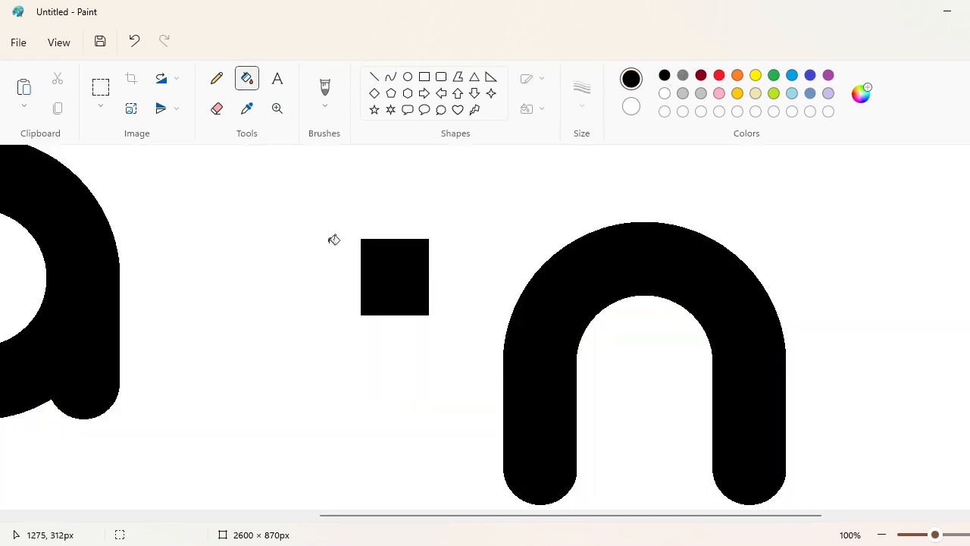
Step: Erase the loose black rectangle by filling it white
{"action": "left_click", "coordinate": [101, 87]}
{"action": "left_click", "coordinate": [247, 78]}
{"action": "left_click", "coordinate": [665, 93]}
{"action": "left_click", "coordinate": [409, 265]}
Step: Copy a 702 × 433 px area containing the letter n and place the copy overlapping the right side of the letter a
{"action": "left_click", "coordinate": [100, 86]}
{"action": "left_click_drag", "start_coordinate": [406, 186], "coordinate": [937, 513]}
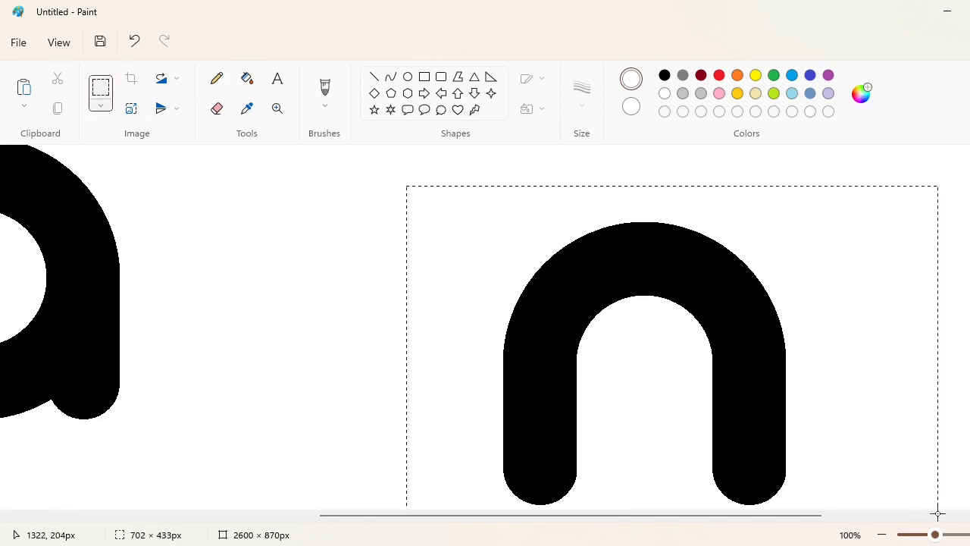
{"action": "key", "text": "ctrl+c"}
{"action": "left_click_drag", "start_coordinate": [747, 516], "coordinate": [559, 515]}
{"action": "key", "text": "ctrl+v"}
{"action": "left_click_drag", "start_coordinate": [247, 381], "coordinate": [583, 311]}
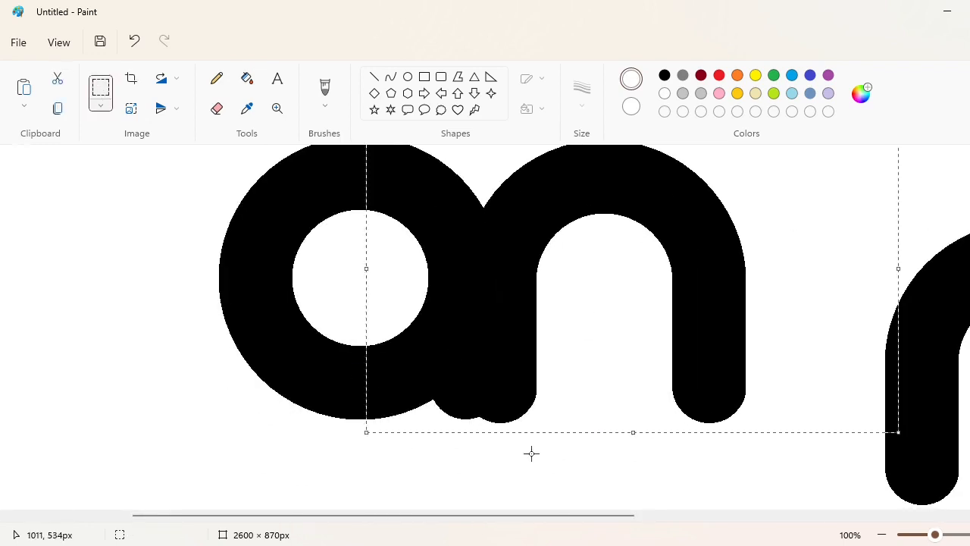
Step: Nudge the pasted n until it stands level beside the a with a narrow gap, and drop the selection
{"action": "key", "text": "Up"}
{"action": "key", "text": "Up"}
{"action": "key", "text": "Up"}
{"action": "key", "text": "Up"}
{"action": "key", "text": "Up"}
{"action": "key", "text": "Left"}
{"action": "key", "text": "Left"}
{"action": "key", "text": "Left"}
{"action": "key", "text": "Left"}
{"action": "key", "text": "Left"}
{"action": "key", "text": "Left"}
{"action": "key", "text": "Left"}
{"action": "key", "text": "Left"}
{"action": "key", "text": "Left"}
{"action": "key", "text": "Left"}
{"action": "key", "text": "Left"}
{"action": "key", "text": "Left"}
{"action": "key", "text": "Left"}
{"action": "key", "text": "Left"}
{"action": "key", "text": "Left"}
{"action": "key", "text": "Left"}
{"action": "key", "text": "Left"}
{"action": "key", "text": "Left"}
{"action": "key", "text": "Left"}
{"action": "key", "text": "Left"}
{"action": "key", "text": "Right"}
{"action": "key", "text": "Right"}
{"action": "key", "text": "Right"}
{"action": "key", "text": "Right"}
{"action": "key", "text": "Right"}
{"action": "key", "text": "Right"}
{"action": "key", "text": "Right"}
{"action": "key", "text": "Right"}
{"action": "key", "text": "Right"}
{"action": "key", "text": "Right"}
{"action": "key", "text": "Right"}
{"action": "key", "text": "Right"}
{"action": "key", "text": "Right"}
{"action": "key", "text": "Right"}
{"action": "key", "text": "Right"}
{"action": "key", "text": "Right"}
{"action": "key", "text": "Right"}
{"action": "key", "text": "Right"}
{"action": "key", "text": "Right"}
{"action": "key", "text": "Right"}
{"action": "left_click", "coordinate": [286, 443]}
Step: Copy the upper-right part of the spare n's arch and erase the spare n by filling it white
{"action": "left_click_drag", "start_coordinate": [523, 516], "coordinate": [823, 511]}
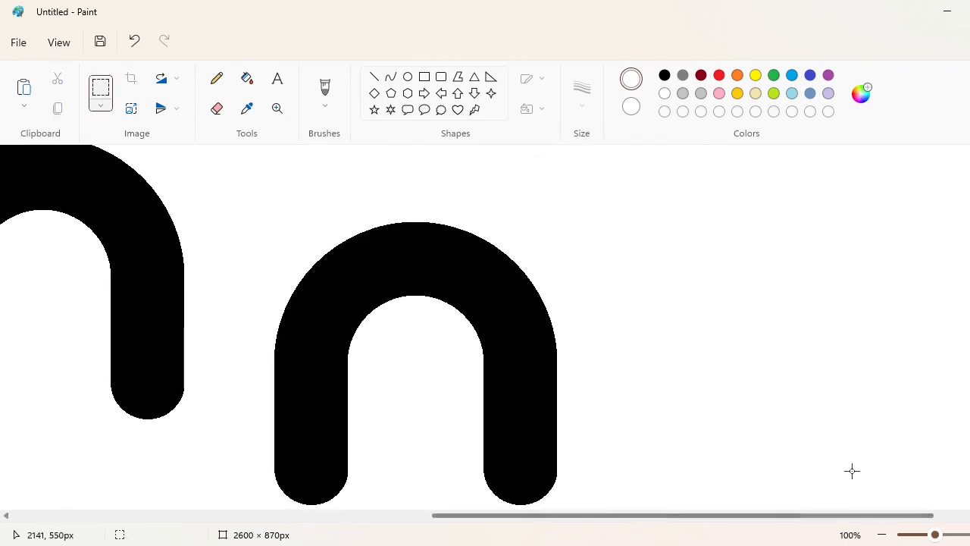
{"action": "left_click", "coordinate": [881, 535]}
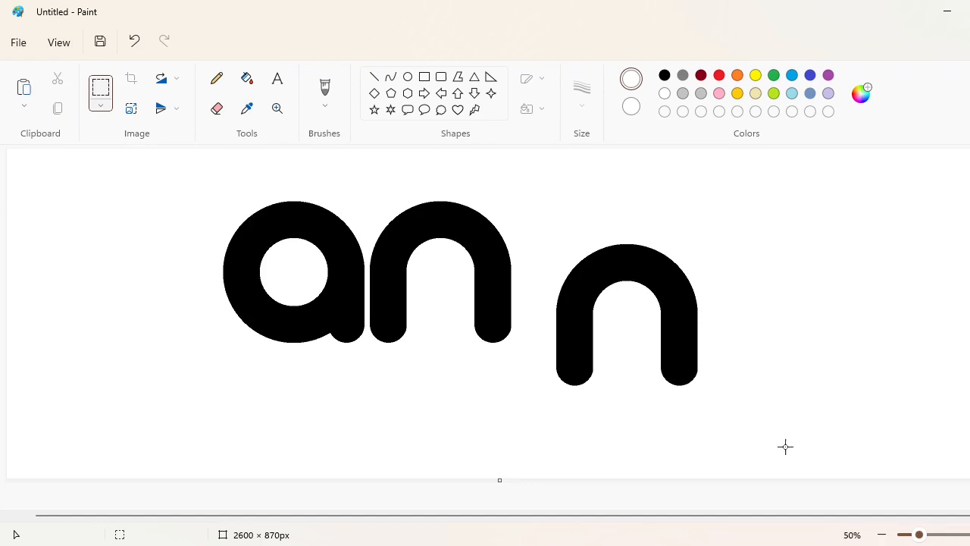
{"action": "left_click_drag", "start_coordinate": [744, 347], "coordinate": [744, 347]}
{"action": "left_click", "coordinate": [804, 309]}
{"action": "left_click", "coordinate": [247, 78]}
{"action": "left_click", "coordinate": [674, 307]}
Step: Paste the copied arch piece and place it in the empty area beside the n, low enough to leave room above
{"action": "left_click", "coordinate": [935, 534]}
{"action": "left_click_drag", "start_coordinate": [460, 515], "coordinate": [744, 474]}
{"action": "key", "text": "ctrl+v"}
{"action": "left_click_drag", "start_coordinate": [134, 283], "coordinate": [640, 346]}
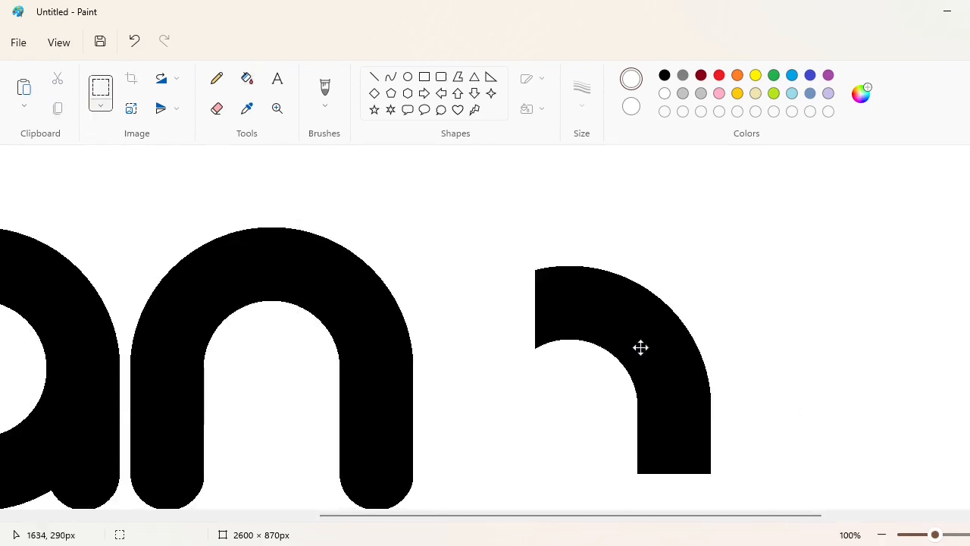
{"action": "scroll", "coordinate": [640, 346], "scroll_direction": "down", "scroll_amount": 2}
{"action": "left_click_drag", "start_coordinate": [641, 226], "coordinate": [641, 351]}
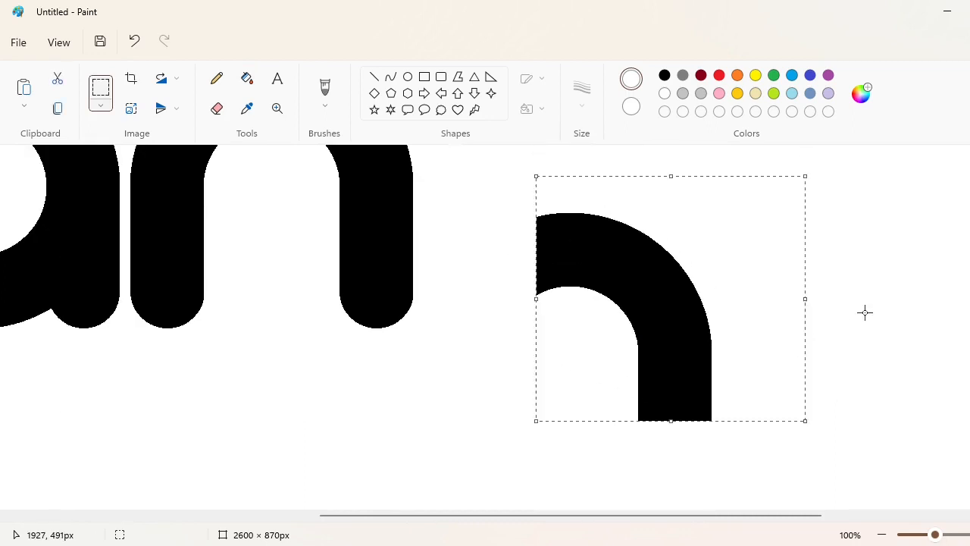
{"action": "left_click", "coordinate": [865, 312]}
Step: Fill the pasted arch piece red
{"action": "scroll", "coordinate": [864, 313], "scroll_direction": "up", "scroll_amount": 1}
{"action": "left_click", "coordinate": [720, 76]}
{"action": "left_click", "coordinate": [247, 79]}
{"action": "left_click", "coordinate": [617, 344]}
Step: Paste the arch piece again, flip it vertically and align it above the red piece so their curved bands overlap
{"action": "key", "text": "ctrl+v"}
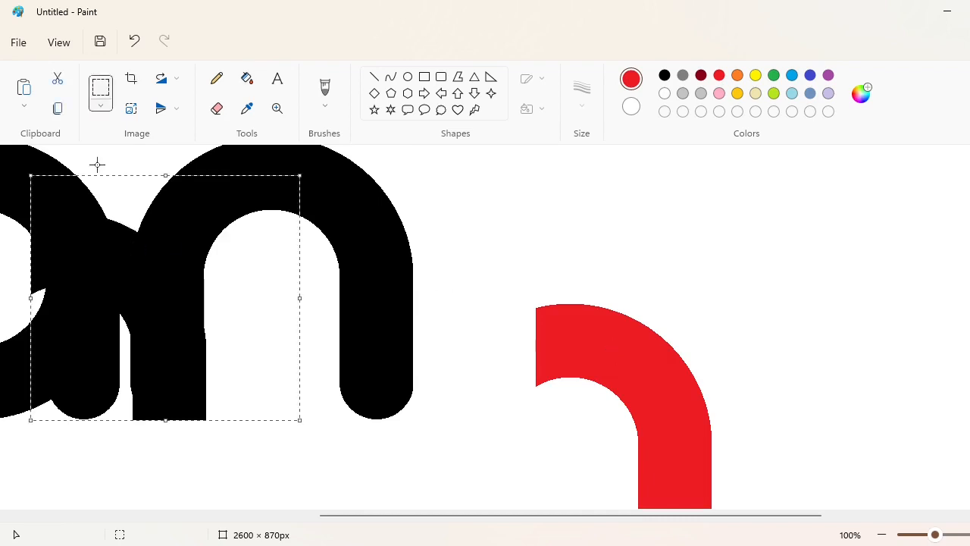
{"action": "left_click_drag", "start_coordinate": [143, 240], "coordinate": [660, 233]}
{"action": "key", "text": "Down"}
{"action": "key", "text": "Down"}
{"action": "key", "text": "Down"}
{"action": "key", "text": "Down"}
{"action": "key", "text": "Down"}
{"action": "key", "text": "Left"}
{"action": "key", "text": "Left"}
{"action": "key", "text": "Left"}
{"action": "key", "text": "Left"}
{"action": "key", "text": "Left"}
{"action": "key", "text": "Left"}
{"action": "key", "text": "Left"}
{"action": "key", "text": "Left"}
{"action": "key", "text": "Left"}
{"action": "key", "text": "Left"}
{"action": "key", "text": "Left"}
{"action": "key", "text": "Left"}
{"action": "key", "text": "Left"}
{"action": "key", "text": "Left"}
{"action": "key", "text": "Left"}
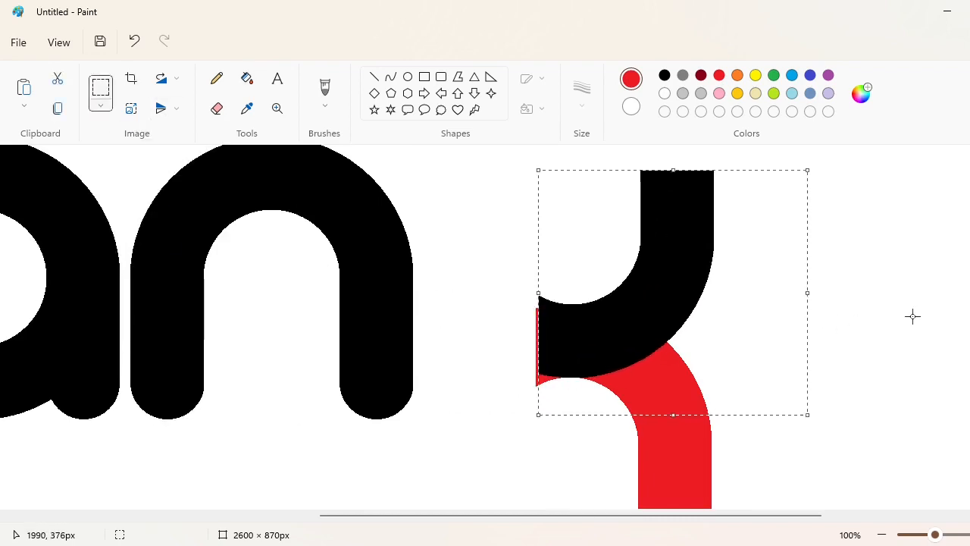
{"action": "left_click", "coordinate": [912, 316]}
Step: Refill the red piece black and trim the slivers at the join's outer end with a white line and white fill
{"action": "left_click", "coordinate": [247, 78]}
{"action": "left_click", "coordinate": [664, 75]}
{"action": "left_click", "coordinate": [682, 407]}
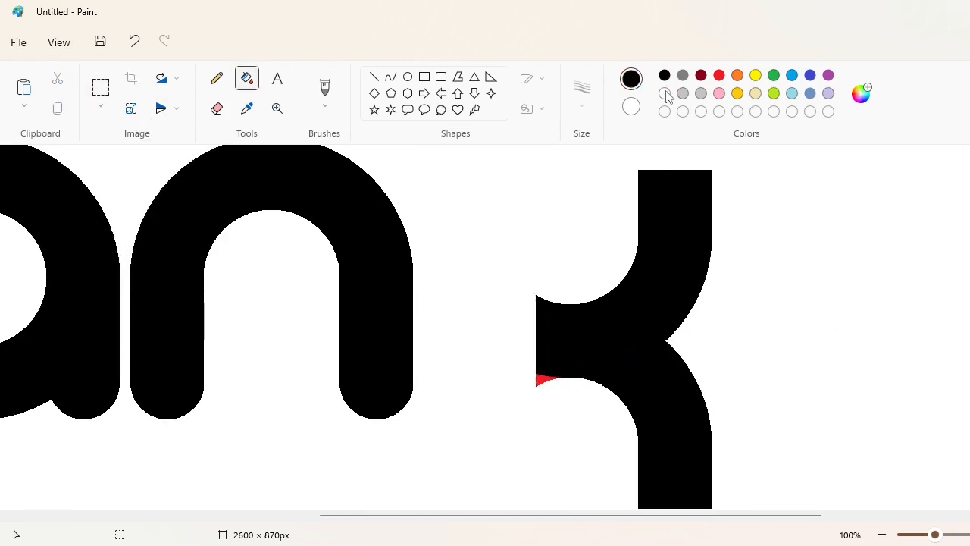
{"action": "left_click", "coordinate": [374, 76]}
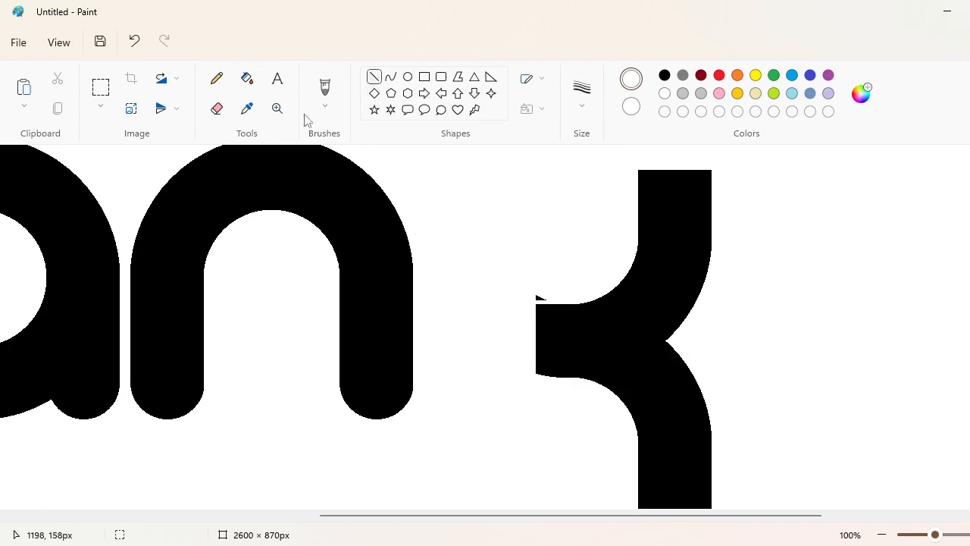
{"action": "left_click", "coordinate": [247, 78]}
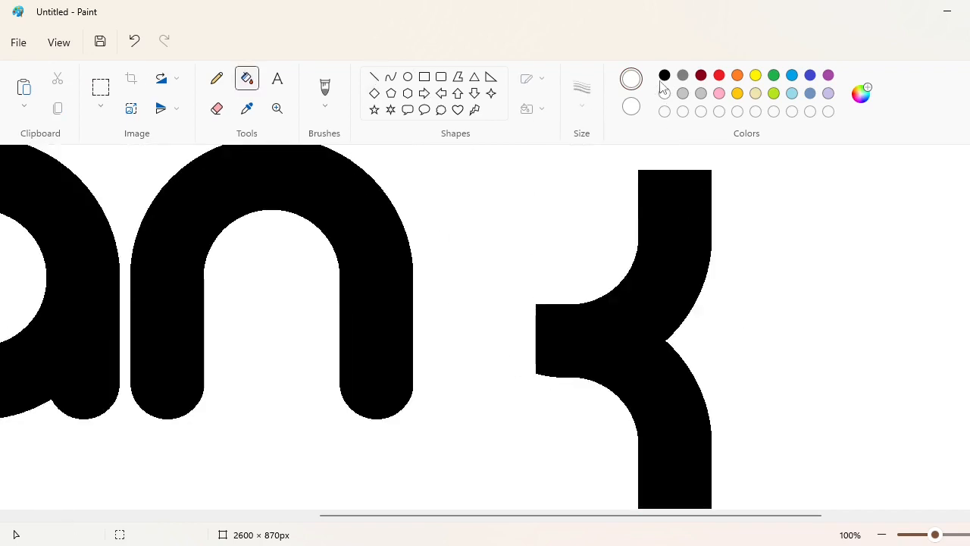
Step: Copy the n's rounded leg end in a 230 × 148 px area, rotate the copy and attach it to the joined arcs' blunt end
{"action": "left_click", "coordinate": [101, 86]}
{"action": "left_click_drag", "start_coordinate": [304, 319], "coordinate": [478, 430]}
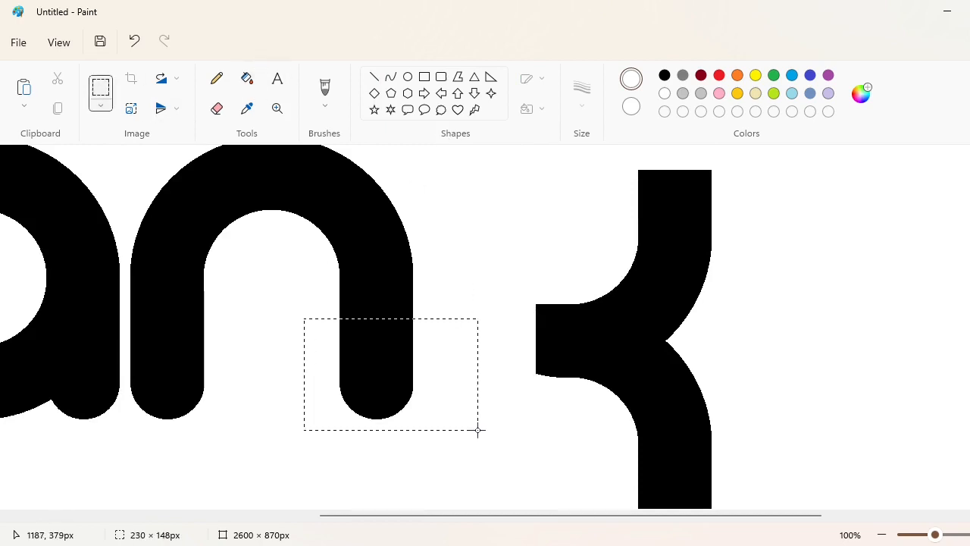
{"action": "key", "text": "ctrl+c"}
{"action": "key", "text": "ctrl+v"}
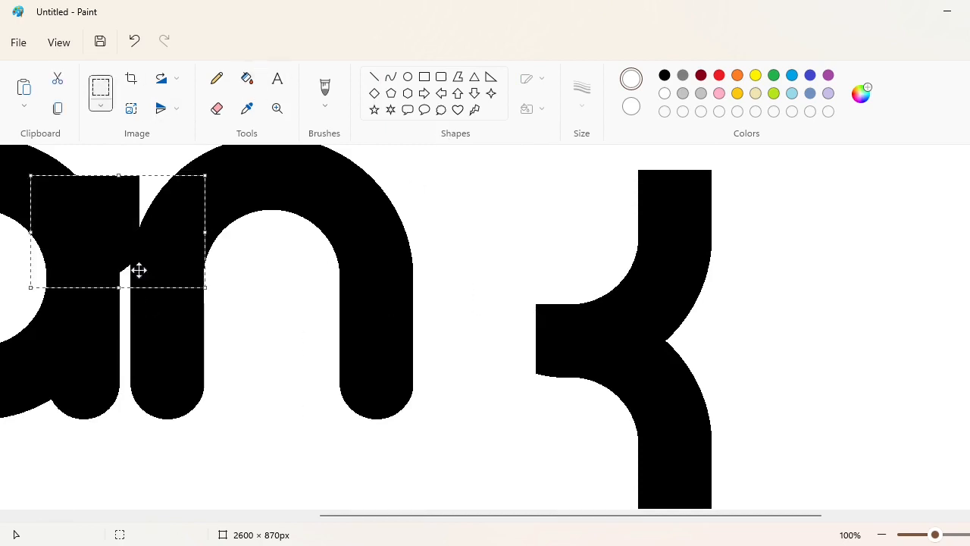
{"action": "mouse_move", "coordinate": [122, 233]}
{"action": "left_mouse_down"}
{"action": "mouse_move", "coordinate": [506, 259]}
{"action": "mouse_move", "coordinate": [592, 311]}
{"action": "mouse_move", "coordinate": [574, 328]}
{"action": "left_mouse_up"}
{"action": "left_click", "coordinate": [164, 78]}
{"action": "left_click", "coordinate": [171, 107]}
{"action": "left_click", "coordinate": [751, 331]}
Step: Cut the rounded cap off the joined arcs with vertical eraser strokes and fill the strip between the cuts white
{"action": "left_click", "coordinate": [217, 107]}
{"action": "left_click_drag", "start_coordinate": [553, 295], "coordinate": [553, 380]}
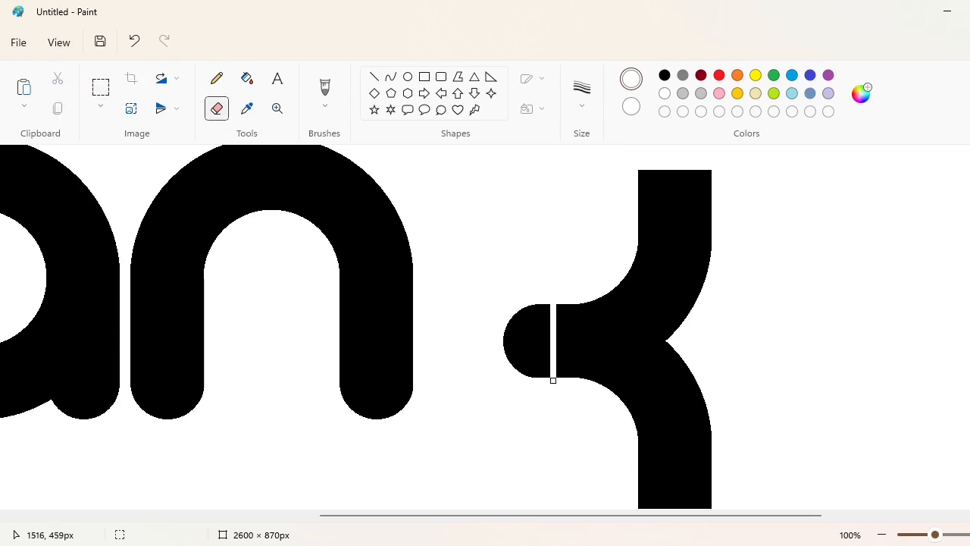
{"action": "left_click", "coordinate": [247, 78]}
{"action": "left_click", "coordinate": [560, 322]}
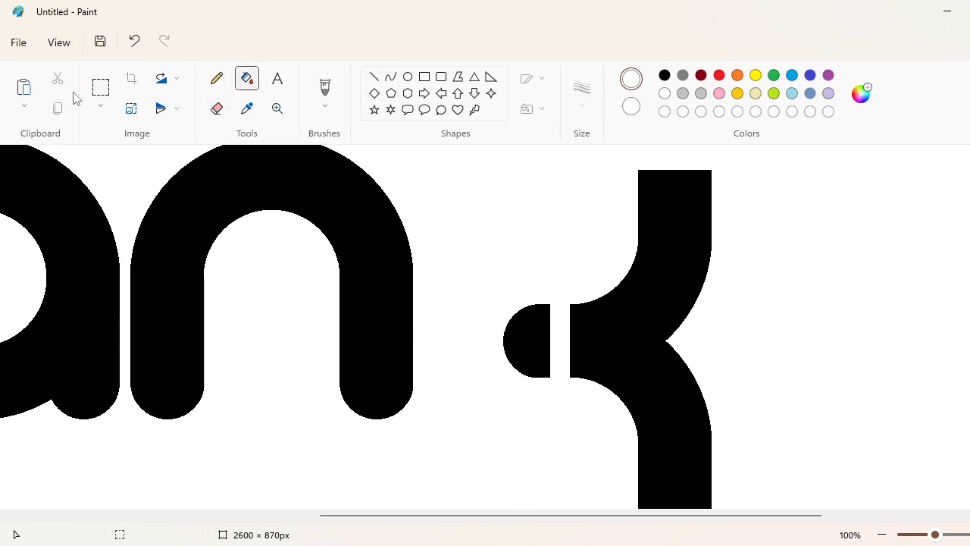
Step: Copy the detached rounded cap and erase the original by filling it white
{"action": "left_click", "coordinate": [100, 87]}
{"action": "left_click_drag", "start_coordinate": [467, 284], "coordinate": [553, 409]}
{"action": "left_click", "coordinate": [504, 164]}
{"action": "left_click", "coordinate": [247, 78]}
{"action": "left_click", "coordinate": [536, 341]}
Step: Paste the rounded cap and nudge it flush against the start of the two curves
{"action": "key", "text": "ctrl+v"}
{"action": "left_click_drag", "start_coordinate": [95, 244], "coordinate": [552, 353]}
{"action": "key", "text": "Right"}
{"action": "key", "text": "Right"}
{"action": "key", "text": "Right"}
{"action": "key", "text": "Right"}
{"action": "key", "text": "Right"}
{"action": "key", "text": "Right"}
{"action": "key", "text": "Right"}
{"action": "key", "text": "Right"}
{"action": "key", "text": "Right"}
{"action": "key", "text": "Right"}
{"action": "left_click", "coordinate": [861, 482]}
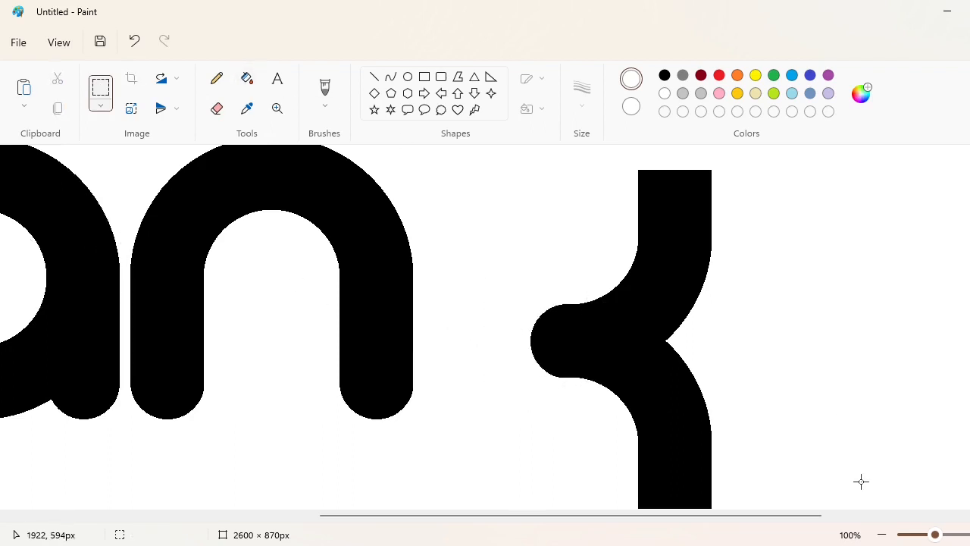
Step: Move the joined two-arc shape close to the n, leaving a narrow gap beside its outer leg
{"action": "scroll", "coordinate": [861, 481], "scroll_direction": "down", "scroll_amount": 1}
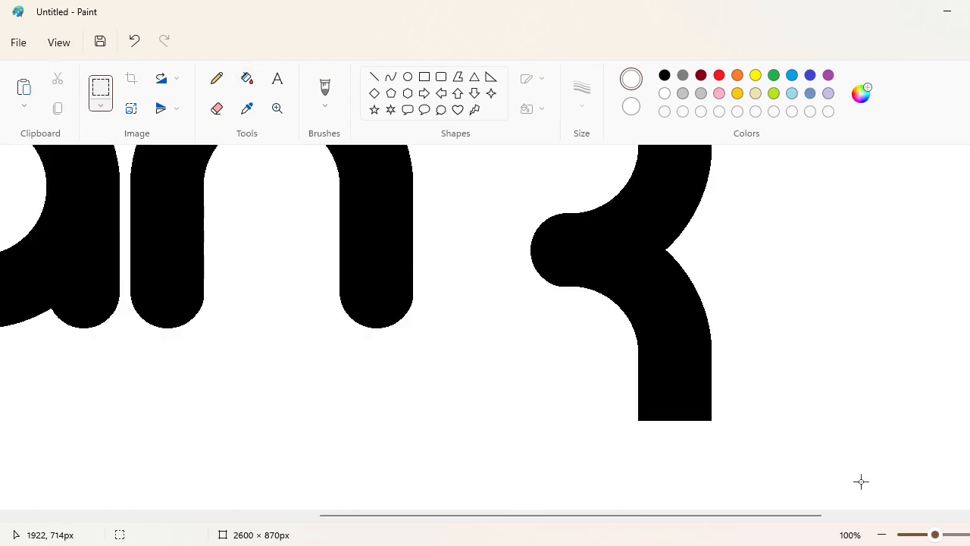
{"action": "left_click", "coordinate": [881, 535]}
{"action": "left_click_drag", "start_coordinate": [535, 188], "coordinate": [727, 419]}
{"action": "key", "text": "Escape"}
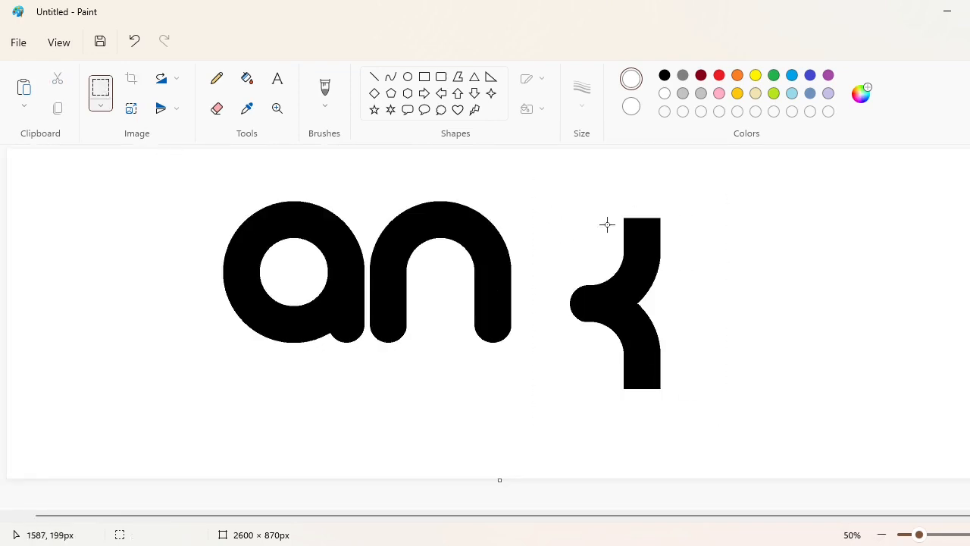
{"action": "mouse_move", "coordinate": [627, 296]}
{"action": "left_mouse_down"}
{"action": "mouse_move", "coordinate": [488, 281]}
{"action": "mouse_move", "coordinate": [570, 271]}
{"action": "left_mouse_up"}
{"action": "left_click", "coordinate": [732, 316]}
{"action": "left_click", "coordinate": [935, 534]}
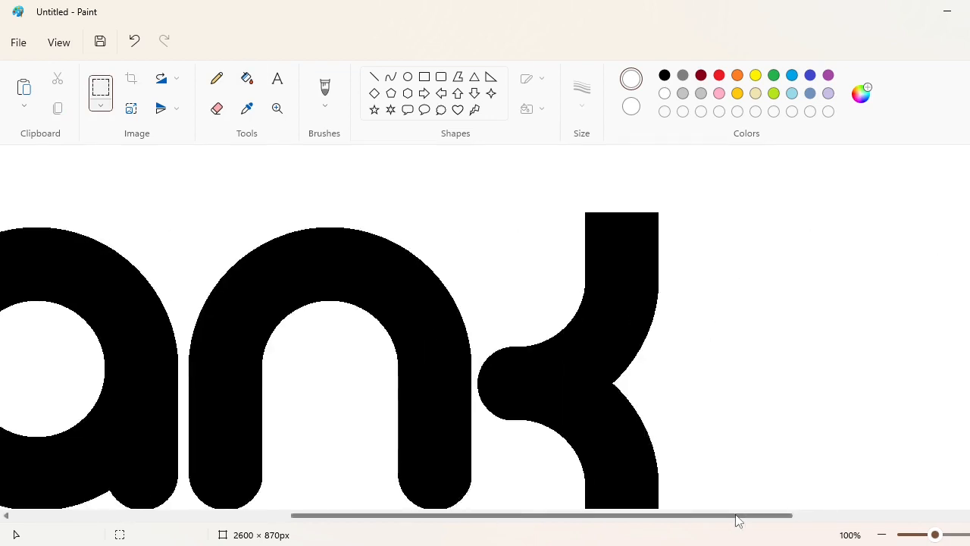
Step: Fill the two-arc shape red
{"action": "scroll", "coordinate": [728, 455], "scroll_direction": "down", "scroll_amount": 1}
{"action": "left_click", "coordinate": [719, 75]}
{"action": "left_click", "coordinate": [247, 78]}
{"action": "left_click", "coordinate": [608, 345]}
Step: Try to align a copy of the n's rounded leg end over the red shape's lower leg, and undo it
{"action": "left_click", "coordinate": [100, 87]}
{"action": "left_click_drag", "start_coordinate": [353, 337], "coordinate": [509, 447]}
{"action": "key", "text": "ctrl+c"}
{"action": "key", "text": "ctrl+v"}
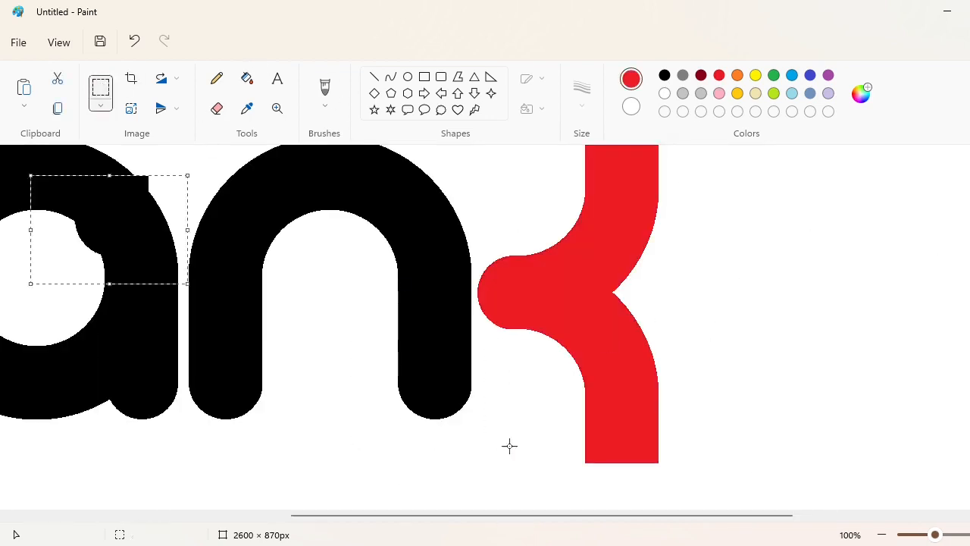
{"action": "left_click_drag", "start_coordinate": [124, 235], "coordinate": [455, 398]}
{"action": "key", "text": "Right"}
{"action": "key", "text": "Right"}
{"action": "key", "text": "Right"}
{"action": "key", "text": "Right"}
{"action": "key", "text": "Right"}
{"action": "key", "text": "Right"}
{"action": "key", "text": "Right"}
{"action": "key", "text": "Right"}
{"action": "key", "text": "Right"}
{"action": "key", "text": "Right"}
{"action": "key", "text": "Right"}
{"action": "key", "text": "Right"}
{"action": "key", "text": "Right"}
{"action": "key", "text": "Right"}
{"action": "key", "text": "Right"}
{"action": "key", "text": "Right"}
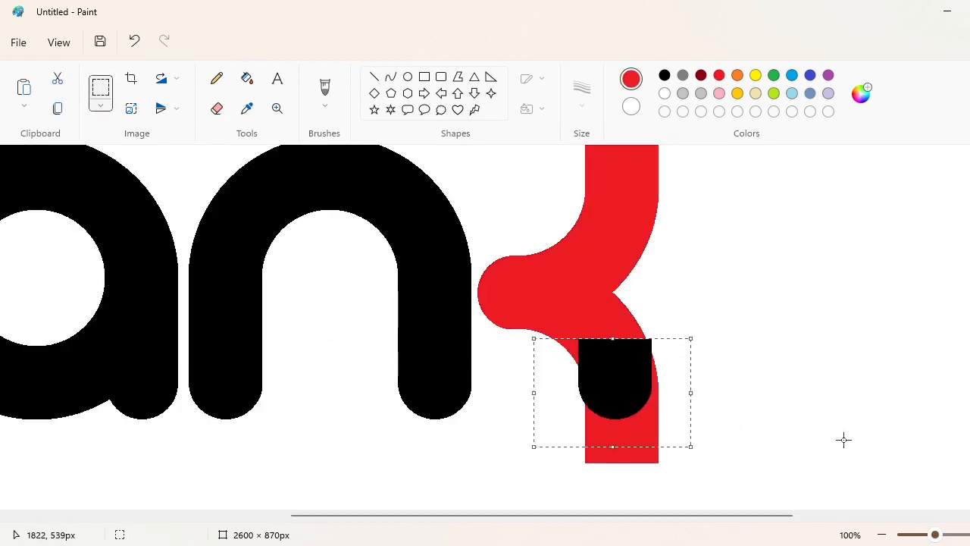
{"action": "key", "text": "Left"}
{"action": "key", "text": "ctrl+z"}
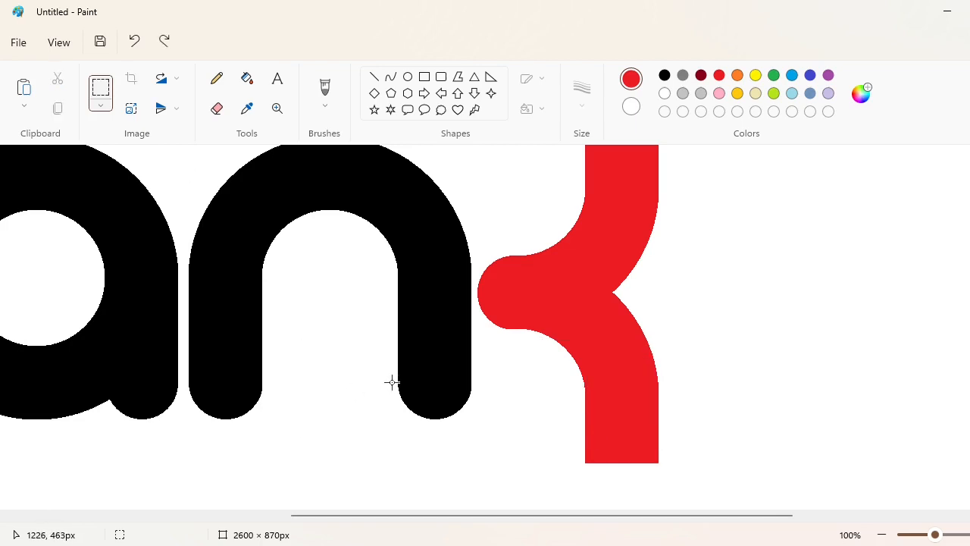
Step: Place a copy of the n's rounded leg end over the red shape's lower leg, level with the n's baseline
{"action": "left_click_drag", "start_coordinate": [392, 381], "coordinate": [500, 430]}
{"action": "key", "text": "ctrl+c"}
{"action": "key", "text": "ctrl+v"}
{"action": "left_click_drag", "start_coordinate": [93, 203], "coordinate": [455, 409]}
{"action": "key", "text": "Right"}
{"action": "key", "text": "Right"}
{"action": "key", "text": "Right"}
{"action": "key", "text": "Right"}
{"action": "key", "text": "Right"}
{"action": "key", "text": "Right"}
{"action": "key", "text": "Right"}
{"action": "key", "text": "Right"}
{"action": "key", "text": "Right"}
{"action": "key", "text": "Right"}
{"action": "key", "text": "Right"}
{"action": "key", "text": "Right"}
{"action": "key", "text": "Right"}
{"action": "key", "text": "Right"}
{"action": "key", "text": "Right"}
{"action": "key", "text": "Right"}
{"action": "key", "text": "Right"}
{"action": "key", "text": "Right"}
{"action": "key", "text": "Right"}
{"action": "key", "text": "Right"}
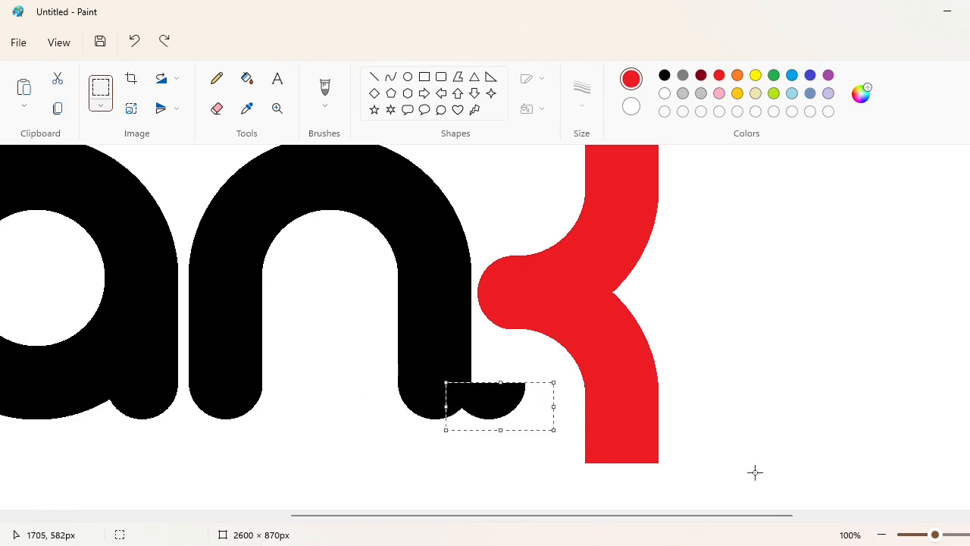
{"action": "key", "text": "Right"}
{"action": "key", "text": "Right"}
{"action": "key", "text": "Right"}
{"action": "key", "text": "Right"}
{"action": "key", "text": "Right"}
{"action": "key", "text": "Right"}
{"action": "key", "text": "Right"}
{"action": "key", "text": "Right"}
{"action": "key", "text": "Right"}
{"action": "key", "text": "Right"}
{"action": "key", "text": "Right"}
{"action": "key", "text": "Right"}
{"action": "key", "text": "Right"}
{"action": "key", "text": "Right"}
{"action": "key", "text": "Right"}
{"action": "key", "text": "Right"}
{"action": "key", "text": "Right"}
{"action": "left_click", "coordinate": [755, 472]}
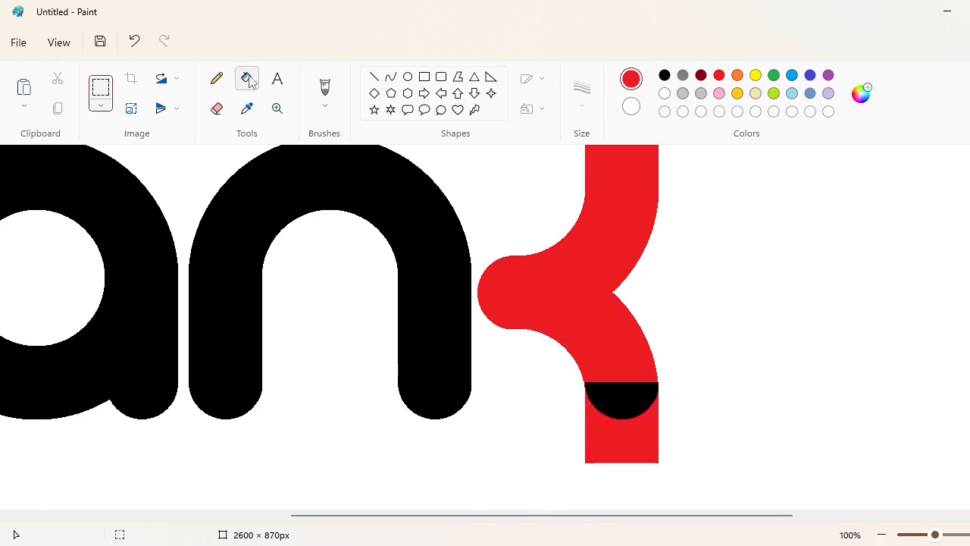
Step: Fill the red excess below the lower rounded cap white
{"action": "left_click", "coordinate": [247, 78]}
{"action": "left_click", "coordinate": [664, 93]}
{"action": "left_click", "coordinate": [645, 436]}
Step: Paste the rounded cap, flip it vertically and align it over the red shape's upper leg at the n's top height
{"action": "scroll", "coordinate": [737, 452], "scroll_direction": "up", "scroll_amount": 1}
{"action": "left_click", "coordinate": [101, 85]}
{"action": "key", "text": "ctrl+v"}
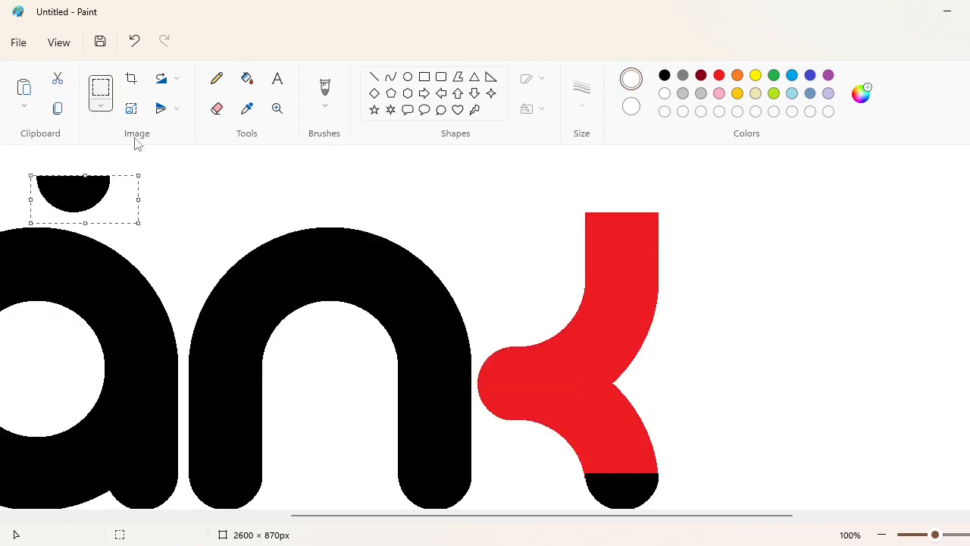
{"action": "left_click_drag", "start_coordinate": [83, 199], "coordinate": [349, 248]}
{"action": "key", "text": "Up"}
{"action": "key", "text": "Up"}
{"action": "key", "text": "Up"}
{"action": "key", "text": "Up"}
{"action": "key", "text": "Up"}
{"action": "key", "text": "Up"}
{"action": "key", "text": "Up"}
{"action": "key", "text": "Up"}
{"action": "key", "text": "Up"}
{"action": "key", "text": "Up"}
{"action": "key", "text": "Up"}
{"action": "key", "text": "Up"}
{"action": "key", "text": "Up"}
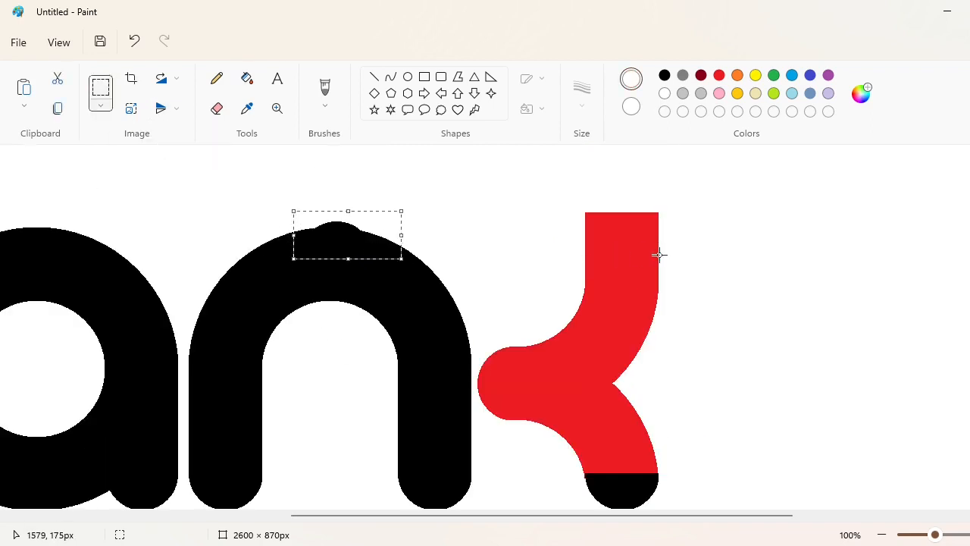
{"action": "key", "text": "Right"}
{"action": "key", "text": "Right"}
{"action": "key", "text": "Right"}
{"action": "key", "text": "Right"}
{"action": "key", "text": "Right"}
{"action": "key", "text": "Right"}
{"action": "key", "text": "Right"}
{"action": "key", "text": "Right"}
{"action": "key", "text": "Right"}
{"action": "key", "text": "Right"}
{"action": "key", "text": "Right"}
{"action": "key", "text": "Right"}
{"action": "key", "text": "Right"}
{"action": "key", "text": "Right"}
{"action": "key", "text": "Right"}
{"action": "key", "text": "Right"}
{"action": "key", "text": "Right"}
{"action": "key", "text": "Right"}
{"action": "key", "text": "Right"}
{"action": "key", "text": "Right"}
{"action": "key", "text": "Right"}
{"action": "key", "text": "Right"}
{"action": "key", "text": "Right"}
{"action": "key", "text": "Right"}
Step: Fill the red excess above the upper cap white, and try a black fill on the red body and undo it
{"action": "left_click", "coordinate": [246, 78]}
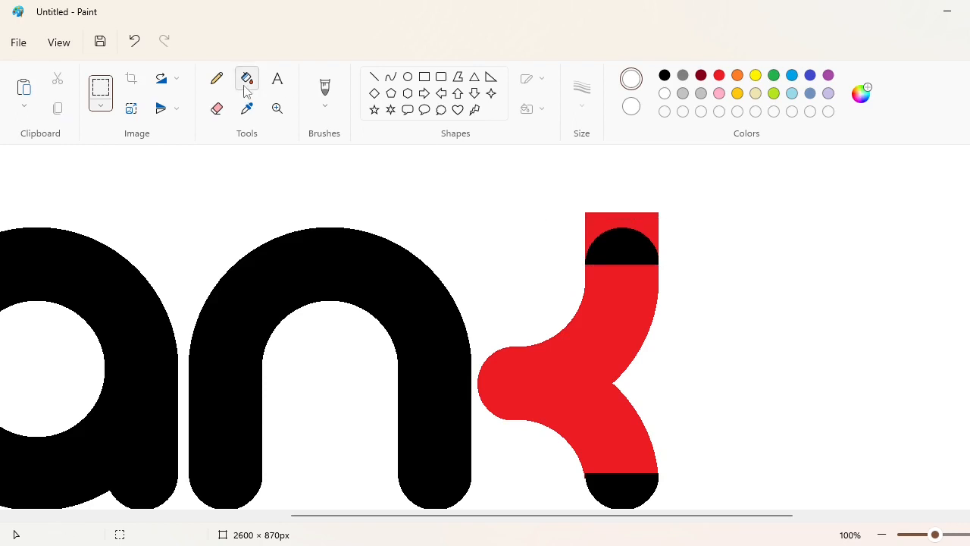
{"action": "left_click", "coordinate": [640, 220]}
{"action": "left_click", "coordinate": [665, 75]}
{"action": "left_click", "coordinate": [611, 325]}
{"action": "key", "text": "ctrl+z"}
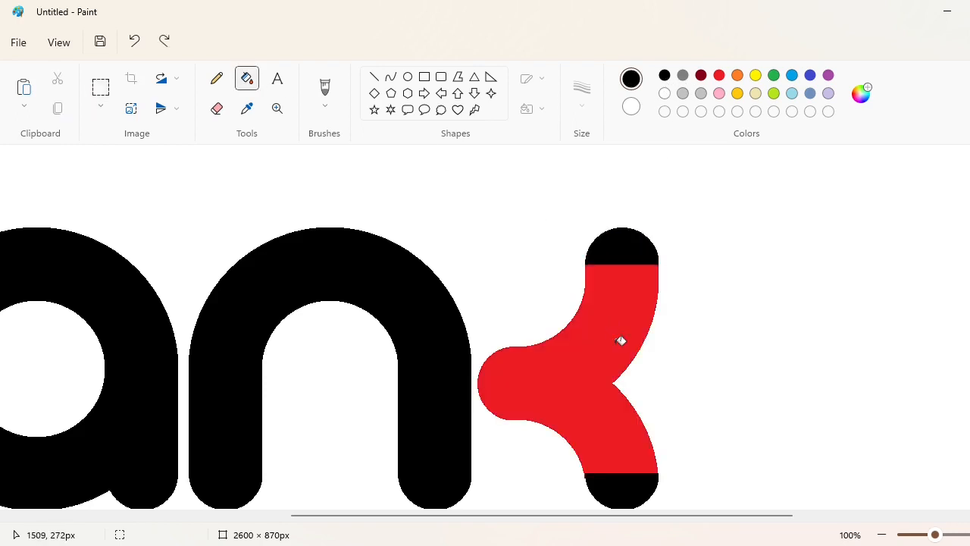
Step: Erase the stray red sliver sticking out beside the black cap on the lower leg
{"action": "scroll", "coordinate": [447, 523], "scroll_direction": "up", "scroll_amount": 2}
{"action": "left_click_drag", "start_coordinate": [446, 518], "coordinate": [623, 517]}
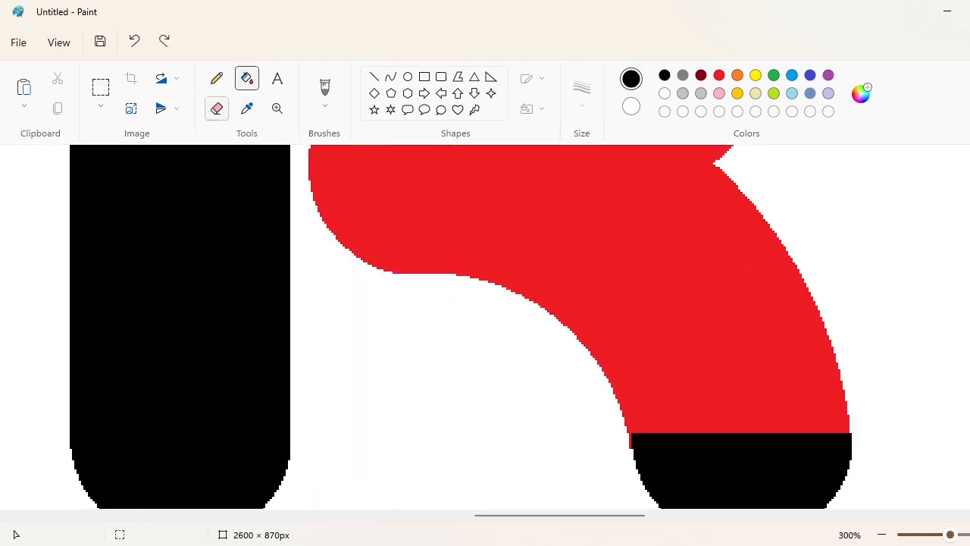
{"action": "left_click", "coordinate": [216, 109]}
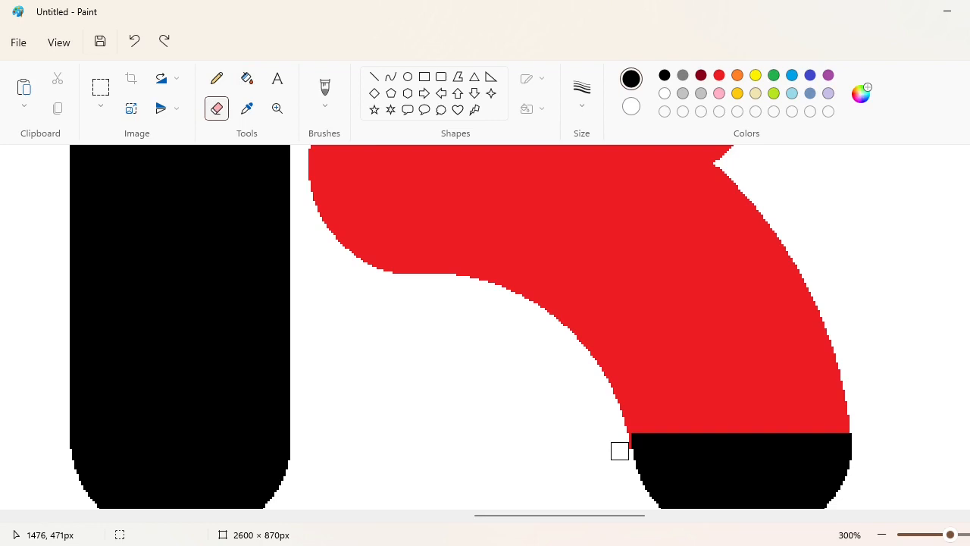
{"action": "left_click", "coordinate": [881, 534]}
{"action": "left_click", "coordinate": [881, 534]}
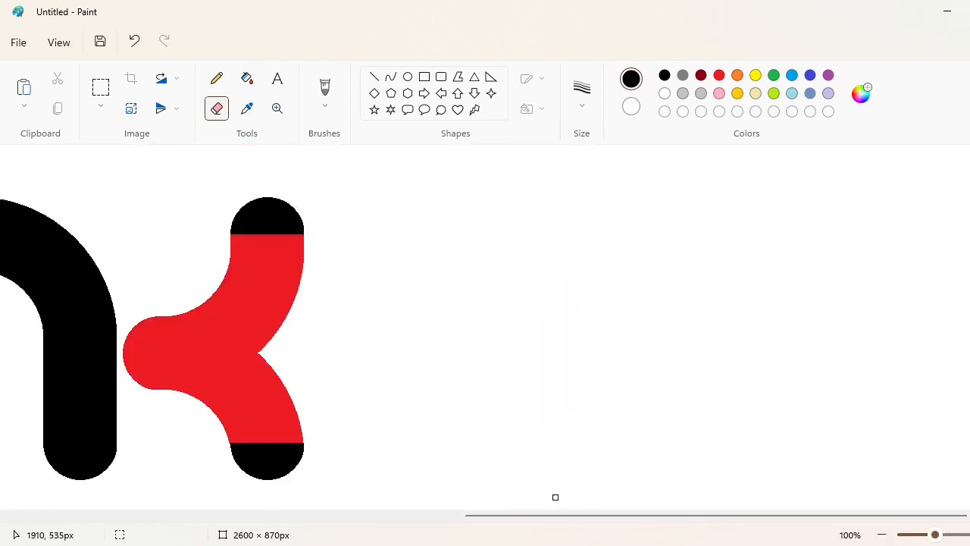
Step: Fill the remaining red body of the two-arc shape black
{"action": "left_click_drag", "start_coordinate": [554, 515], "coordinate": [328, 515]}
{"action": "left_click", "coordinate": [247, 78]}
{"action": "left_click", "coordinate": [718, 301]}
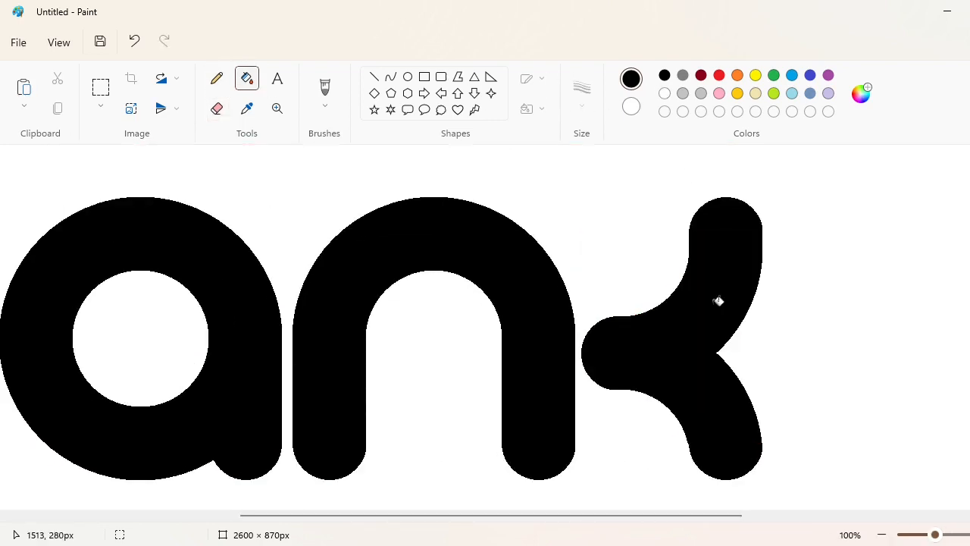
Step: Copy the whole black two-arc shape and clear the original by filling it white
{"action": "key", "text": "s"}
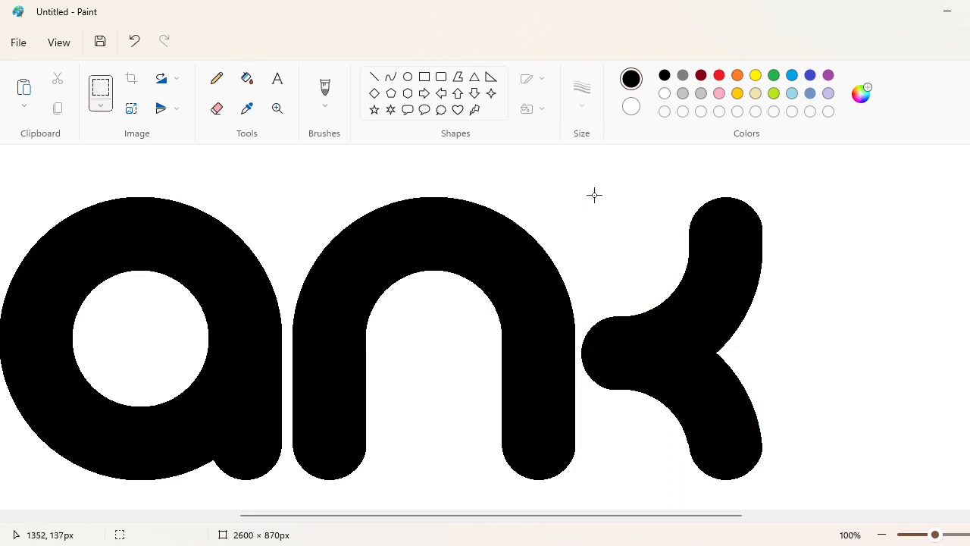
{"action": "left_click_drag", "start_coordinate": [576, 159], "coordinate": [578, 160]}
{"action": "key", "text": "ctrl+c"}
{"action": "left_click", "coordinate": [247, 78]}
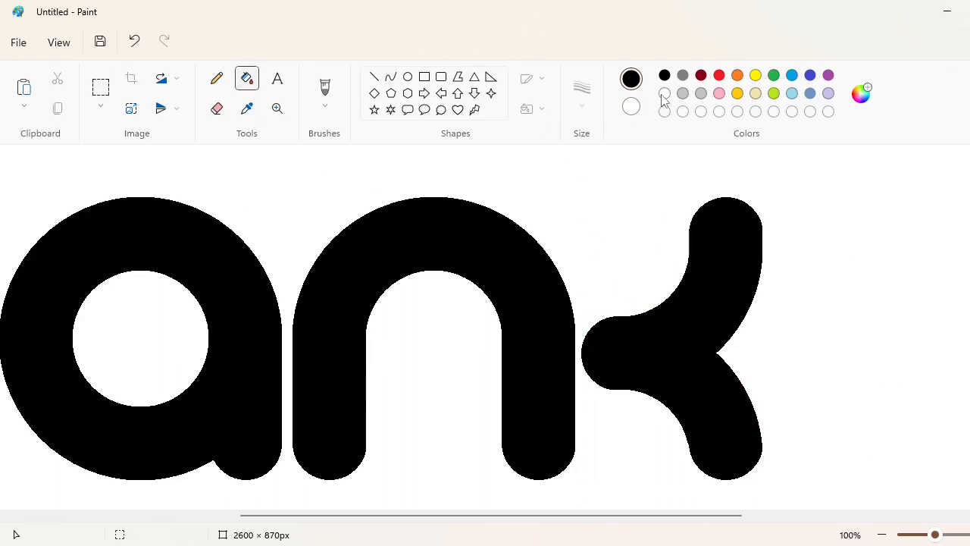
{"action": "left_click", "coordinate": [663, 93]}
{"action": "left_click", "coordinate": [716, 253]}
Step: Paste the two-arc shape back beside the n at the same height, leaving a slightly wider gap to the n's leg
{"action": "key", "text": "ctrl+v"}
{"action": "left_click_drag", "start_coordinate": [137, 348], "coordinate": [509, 335]}
{"action": "key", "text": "Right"}
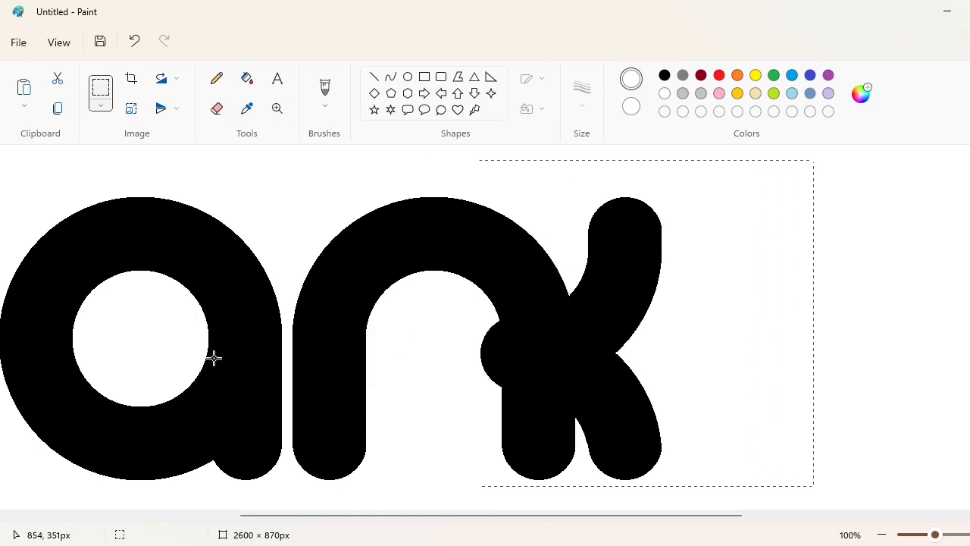
{"action": "key", "text": "Left"}
{"action": "key", "text": "Right"}
{"action": "key", "text": "Right"}
{"action": "key", "text": "Right"}
{"action": "key", "text": "Right"}
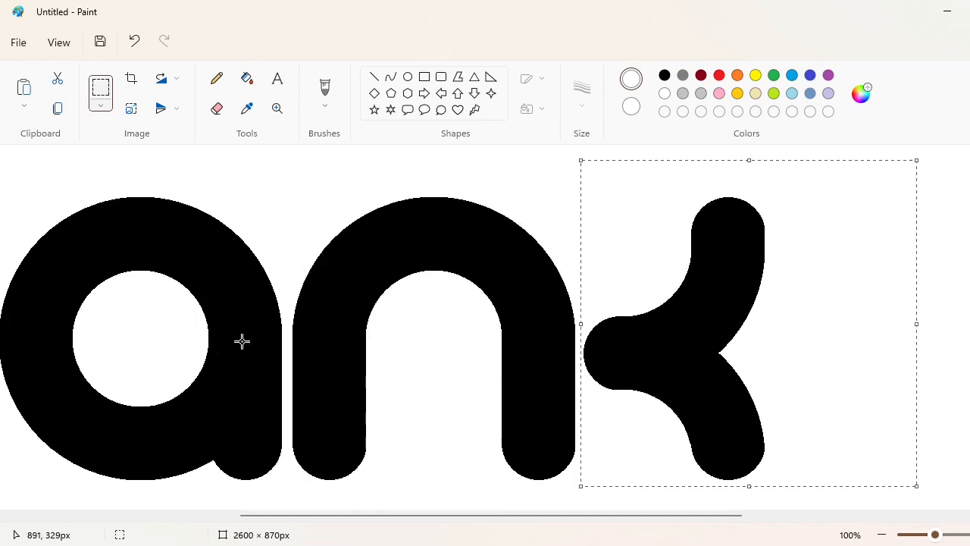
{"action": "left_click_drag", "start_coordinate": [724, 369], "coordinate": [726, 368]}
{"action": "left_click", "coordinate": [448, 356]}
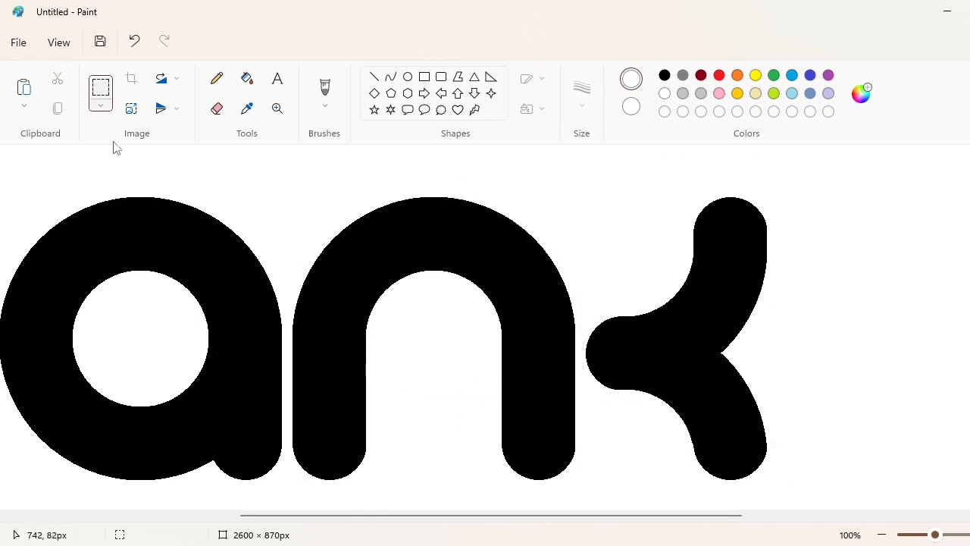
Step: Copy the rounded end of the n's outer leg and place it on the baseline just beyond the two-arc shape
{"action": "left_click_drag", "start_coordinate": [604, 491], "coordinate": [609, 491]}
{"action": "left_click_drag", "start_coordinate": [321, 516], "coordinate": [442, 517]}
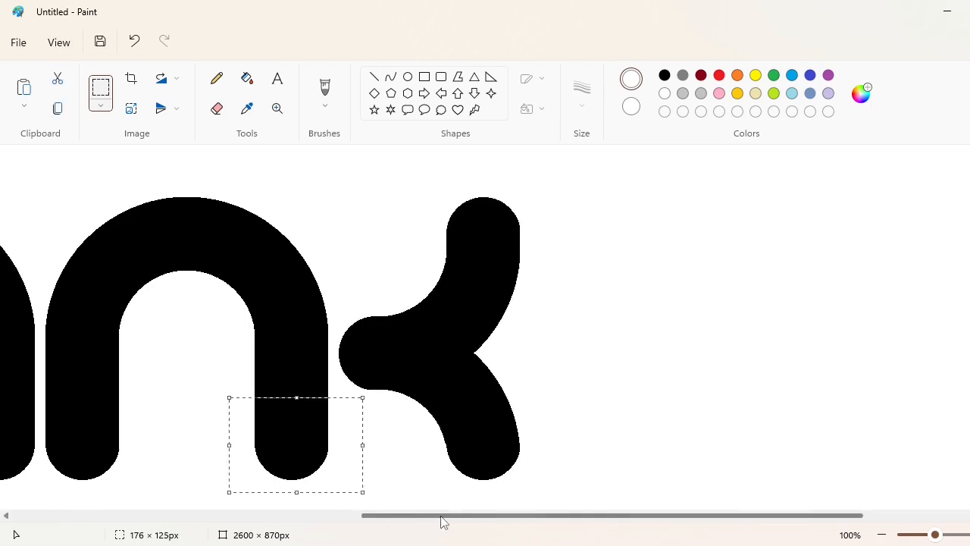
{"action": "left_click_drag", "start_coordinate": [306, 449], "coordinate": [506, 448], "text": "ctrl"}
{"action": "key", "text": "Right"}
{"action": "key", "text": "Right"}
{"action": "key", "text": "Right"}
{"action": "key", "text": "Right"}
{"action": "key", "text": "Right"}
{"action": "key", "text": "Right"}
{"action": "key", "text": "Right"}
{"action": "key", "text": "Right"}
{"action": "left_click", "coordinate": [382, 412]}
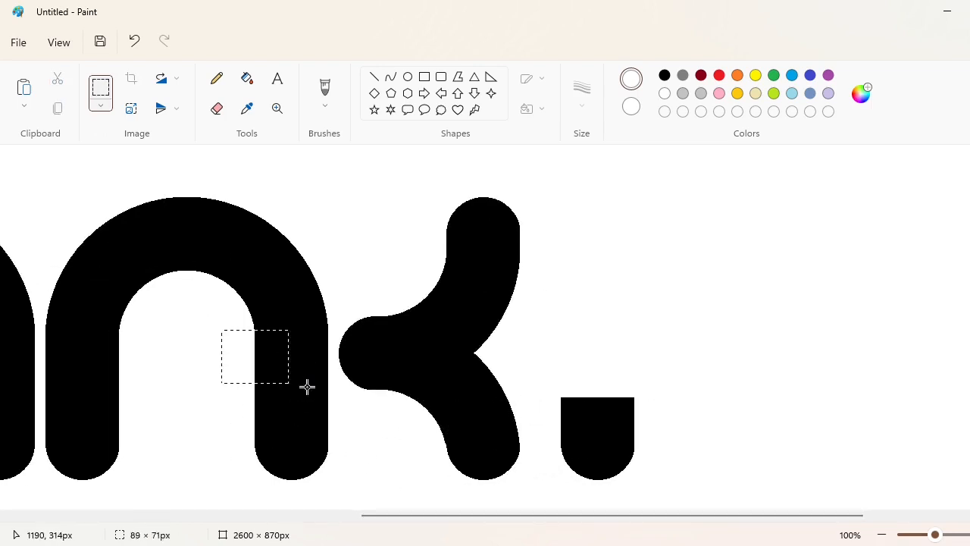
Step: Place a copy of a straight section of the n's leg on the new stub and stretch it upward past letter height
{"action": "left_click_drag", "start_coordinate": [307, 386], "coordinate": [338, 394]}
{"action": "key", "text": "ctrl+c"}
{"action": "key", "text": "ctrl+v"}
{"action": "left_click_drag", "start_coordinate": [97, 209], "coordinate": [597, 394]}
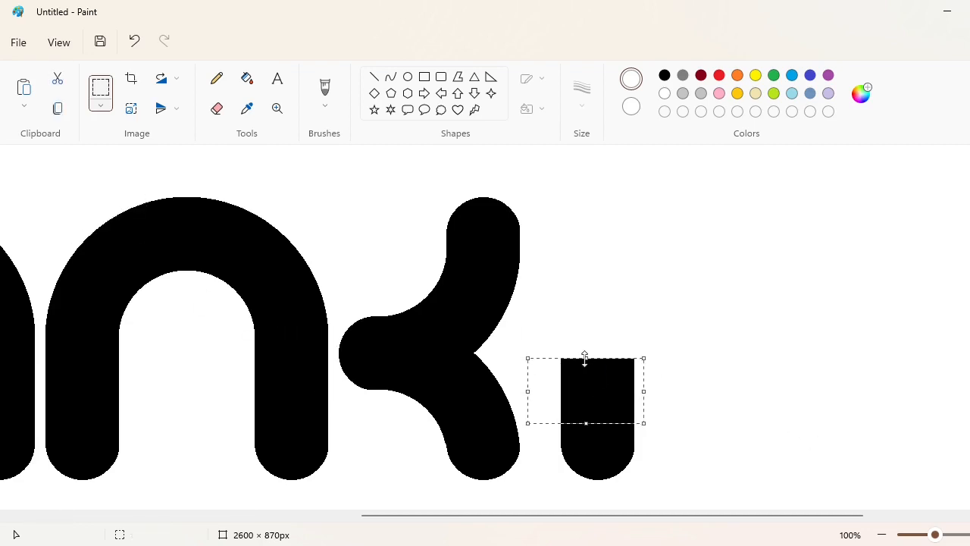
{"action": "left_click_drag", "start_coordinate": [584, 357], "coordinate": [584, 151]}
{"action": "left_click", "coordinate": [734, 396]}
Step: Fill the tall vertical bar red
{"action": "left_click", "coordinate": [247, 78]}
{"action": "left_click", "coordinate": [719, 75]}
{"action": "left_click", "coordinate": [629, 197]}
Step: Place an upward-facing copy of the rounded leg end over the red bar, level with the two-arc shape's top
{"action": "key", "text": "ctrl+v"}
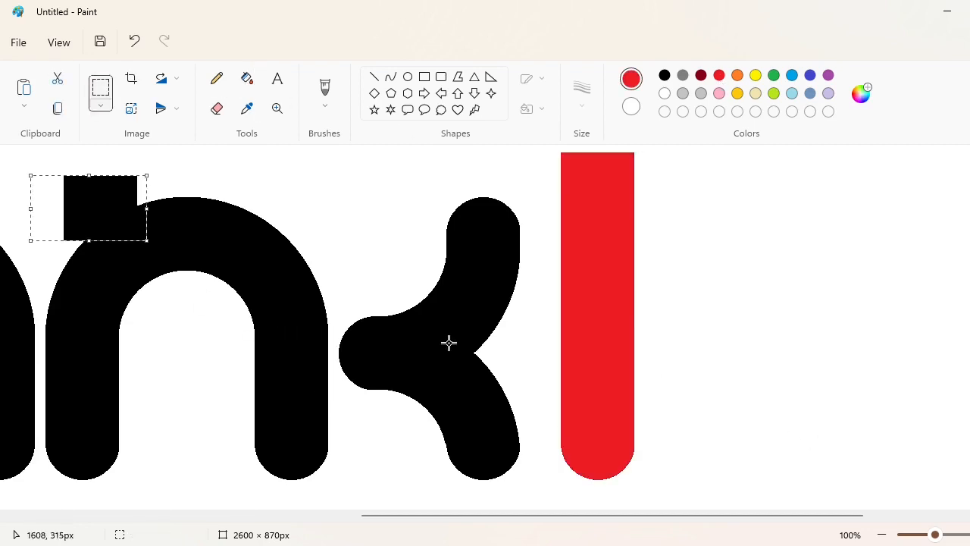
{"action": "key", "text": "ctrl+z"}
{"action": "key", "text": "ctrl+v"}
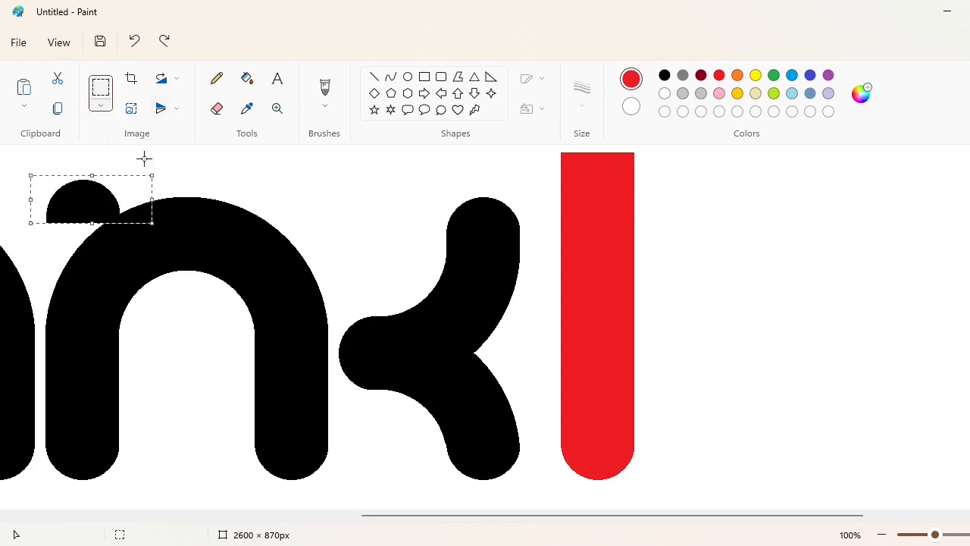
{"action": "left_click_drag", "start_coordinate": [91, 196], "coordinate": [533, 214]}
{"action": "key", "text": "Right"}
{"action": "key", "text": "Right"}
{"action": "key", "text": "Right"}
{"action": "key", "text": "Right"}
{"action": "key", "text": "Right"}
{"action": "key", "text": "Right"}
{"action": "key", "text": "Right"}
{"action": "key", "text": "Right"}
{"action": "key", "text": "Right"}
{"action": "key", "text": "Right"}
{"action": "left_click", "coordinate": [741, 327]}
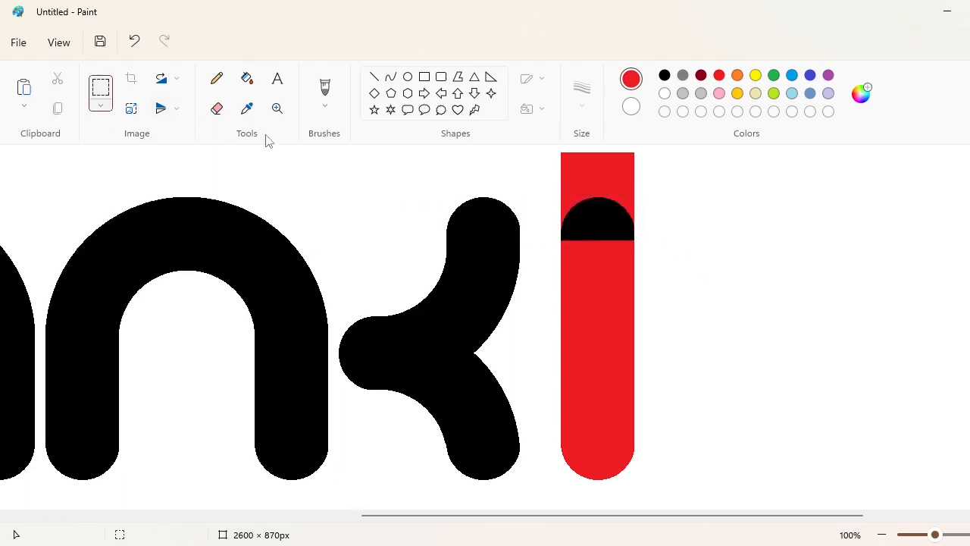
Step: Fill the red excess above the bar's rounded cap white and the rest of the bar black
{"action": "left_click", "coordinate": [247, 78]}
{"action": "left_click", "coordinate": [664, 93]}
{"action": "left_click", "coordinate": [608, 168]}
{"action": "left_click", "coordinate": [664, 75]}
{"action": "left_click", "coordinate": [606, 265]}
Step: Copy the black vertical bar and erase the original by filling it white
{"action": "left_click", "coordinate": [101, 85]}
{"action": "left_click_drag", "start_coordinate": [538, 176], "coordinate": [718, 502]}
{"action": "key", "text": "ctrl+c"}
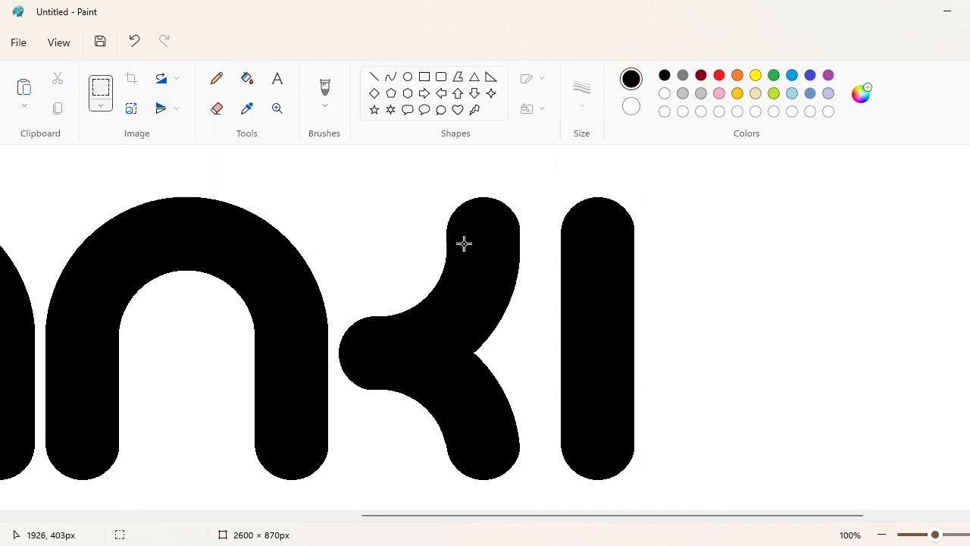
{"action": "left_click", "coordinate": [247, 78]}
{"action": "left_click", "coordinate": [665, 93]}
{"action": "left_click", "coordinate": [597, 303]}
Step: Paste the bar and place it closer to the two-arc shape, level with it and separated by a small gap
{"action": "key", "text": "ctrl+v"}
{"action": "left_click_drag", "start_coordinate": [135, 320], "coordinate": [529, 319]}
{"action": "key", "text": "Down"}
{"action": "key", "text": "Right"}
{"action": "key", "text": "Right"}
{"action": "key", "text": "Right"}
{"action": "key", "text": "Right"}
{"action": "key", "text": "Right"}
{"action": "key", "text": "Right"}
{"action": "key", "text": "Right"}
{"action": "key", "text": "Right"}
{"action": "key", "text": "Right"}
{"action": "key", "text": "Right"}
{"action": "key", "text": "Right"}
{"action": "key", "text": "Right"}
{"action": "key", "text": "Right"}
{"action": "key", "text": "Right"}
{"action": "key", "text": "Right"}
{"action": "key", "text": "Right"}
{"action": "key", "text": "Right"}
{"action": "key", "text": "Right"}
{"action": "key", "text": "Right"}
{"action": "key", "text": "Right"}
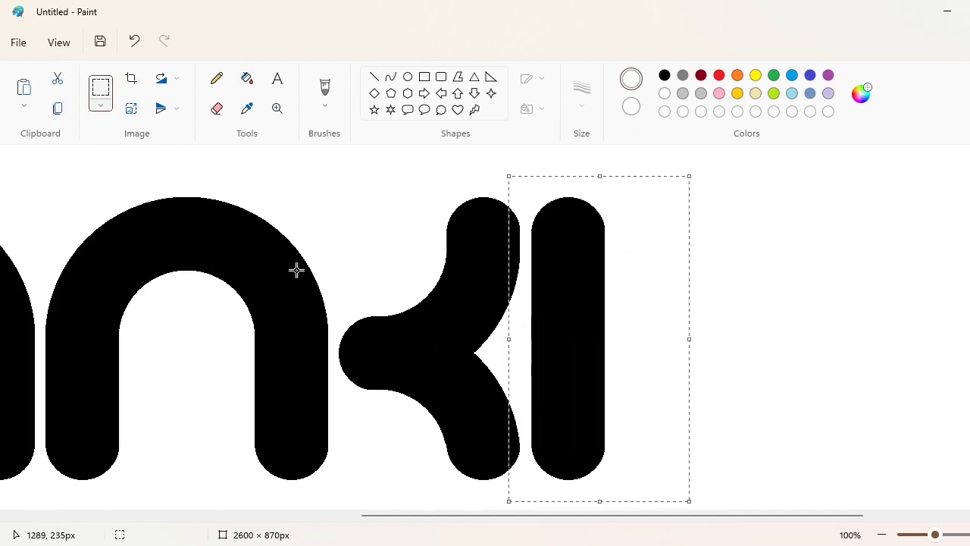
{"action": "key", "text": "Right"}
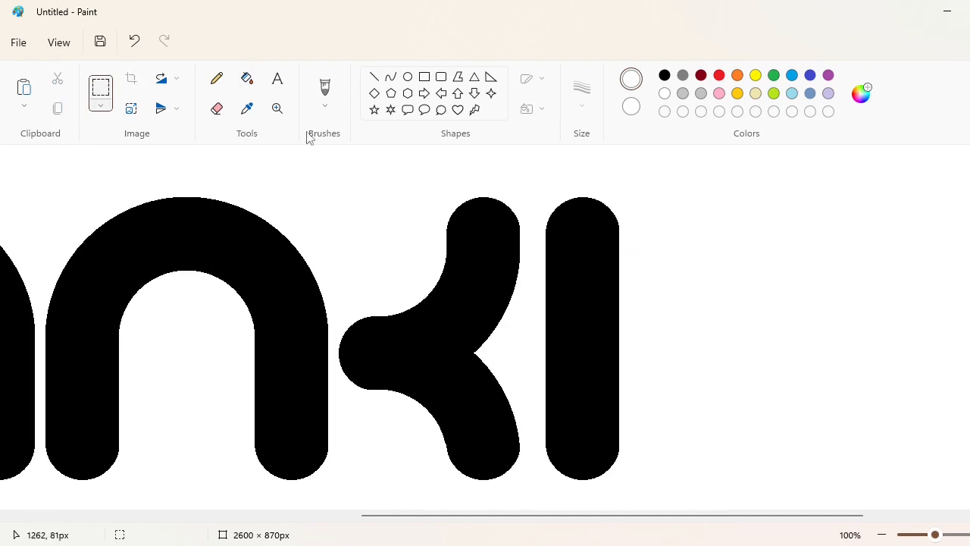
Step: Draw a small black circle outline about 36 × 40 px beside the upper end of the vertical bar
{"action": "left_click", "coordinate": [407, 76]}
{"action": "left_click_drag", "start_coordinate": [660, 212], "coordinate": [689, 242]}
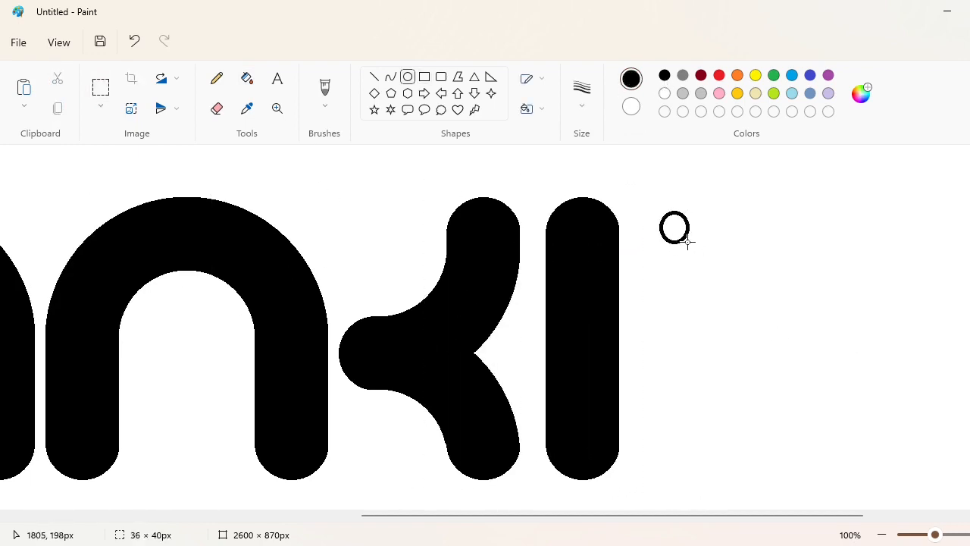
Step: Start a text box below the small circle with the font set to Arial and the size to 30
{"action": "left_click", "coordinate": [277, 78]}
{"action": "left_click", "coordinate": [639, 327]}
{"action": "left_click", "coordinate": [435, 165]}
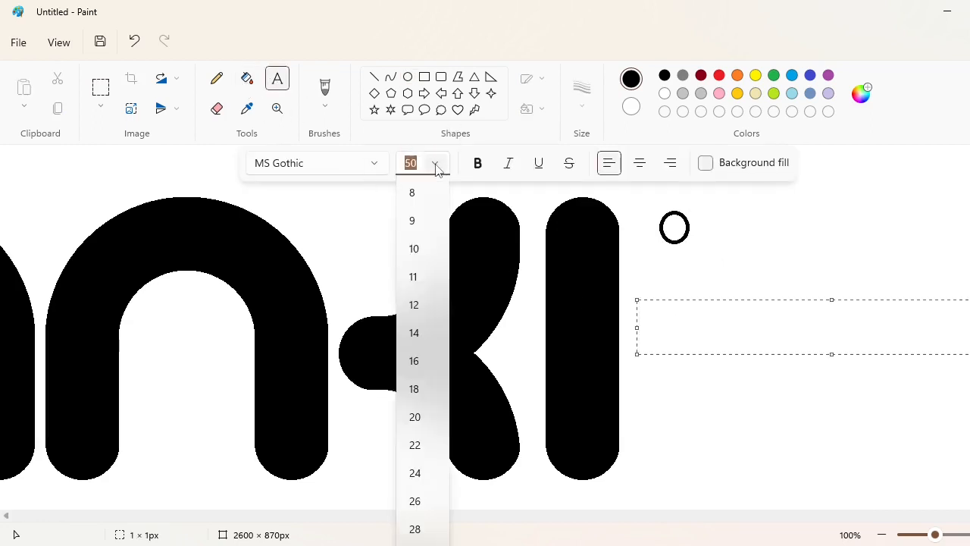
{"action": "left_click", "coordinate": [437, 166]}
{"action": "left_click", "coordinate": [378, 165]}
{"action": "scroll", "coordinate": [380, 167], "scroll_direction": "up", "scroll_amount": 10}
{"action": "left_click", "coordinate": [341, 72]}
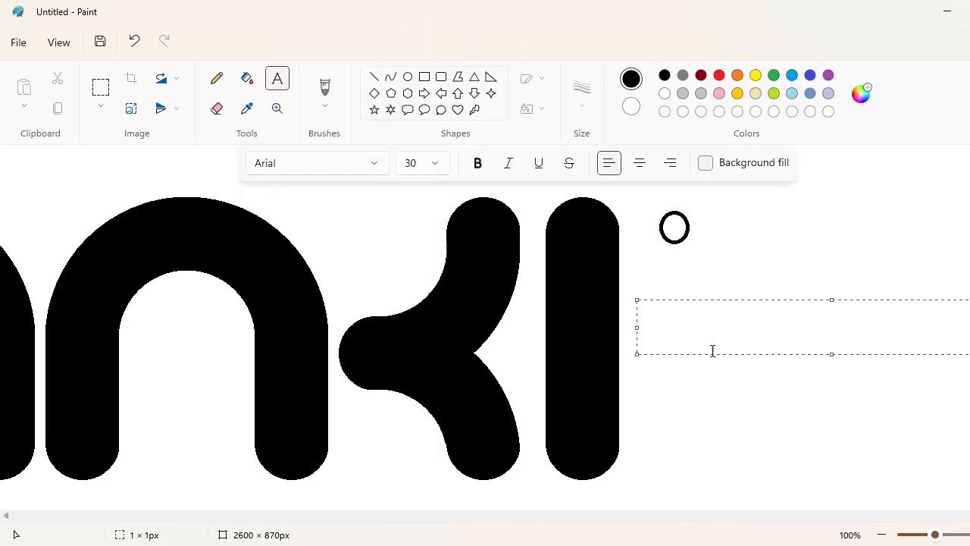
Step: Enter a bold R at size 20 and position its text box so the letter sits inside the small circle
{"action": "left_click_drag", "start_coordinate": [831, 300], "coordinate": [819, 209]}
{"action": "left_click_drag", "start_coordinate": [637, 282], "coordinate": [661, 281]}
{"action": "left_click_drag", "start_coordinate": [685, 227], "coordinate": [453, 207]}
{"action": "left_click", "coordinate": [478, 165]}
{"action": "left_click", "coordinate": [435, 164]}
{"action": "left_click", "coordinate": [414, 416]}
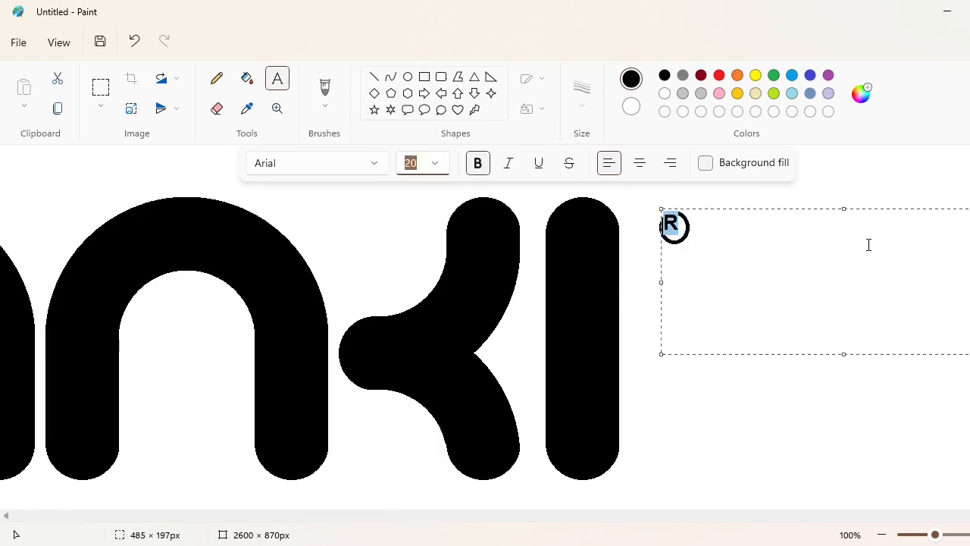
{"action": "left_click_drag", "start_coordinate": [843, 208], "coordinate": [842, 215]}
{"action": "left_click", "coordinate": [438, 169]}
{"action": "left_click", "coordinate": [656, 297]}
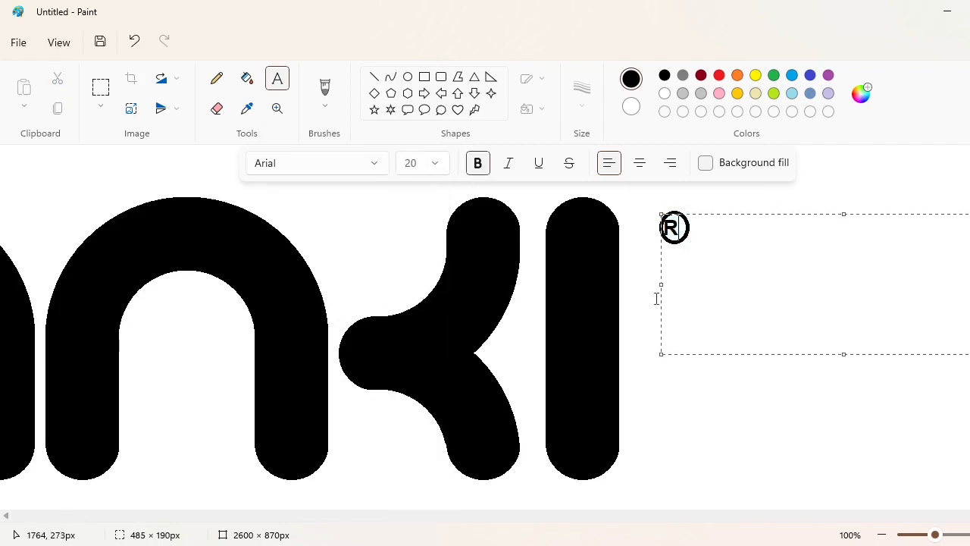
Step: Shift the R clear of the small circle, place it on the canvas and cut it out
{"action": "left_click_drag", "start_coordinate": [661, 284], "coordinate": [727, 284]}
{"action": "left_click", "coordinate": [98, 89]}
{"action": "left_click", "coordinate": [101, 88]}
{"action": "left_click_drag", "start_coordinate": [708, 199], "coordinate": [781, 269]}
{"action": "key", "text": "ctrl+x"}
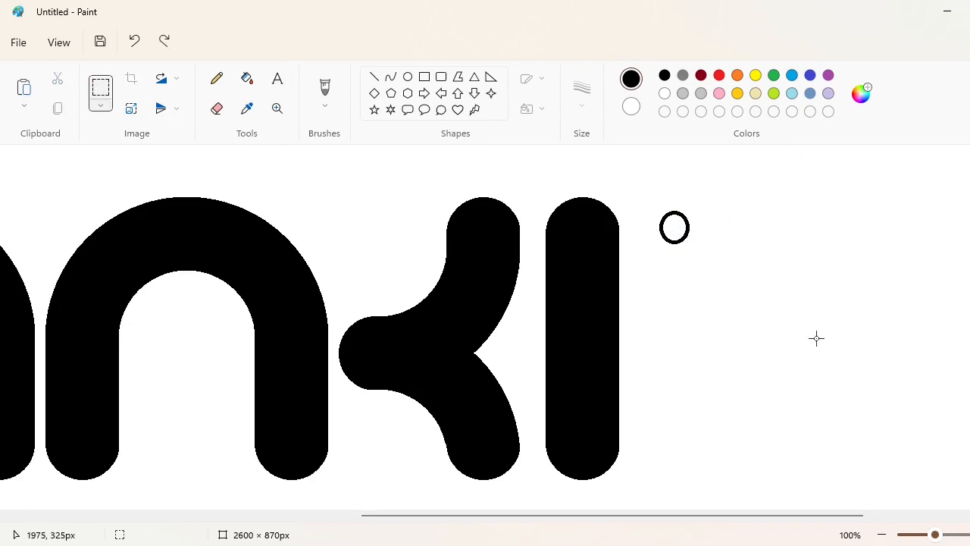
Step: Paste the R, try placing it over the small circle, and undo back to the pasted R above the n without the circle
{"action": "key", "text": "ctrl+v"}
{"action": "left_click_drag", "start_coordinate": [65, 207], "coordinate": [683, 233]}
{"action": "key", "text": "ctrl+z"}
{"action": "key", "text": "ctrl+z"}
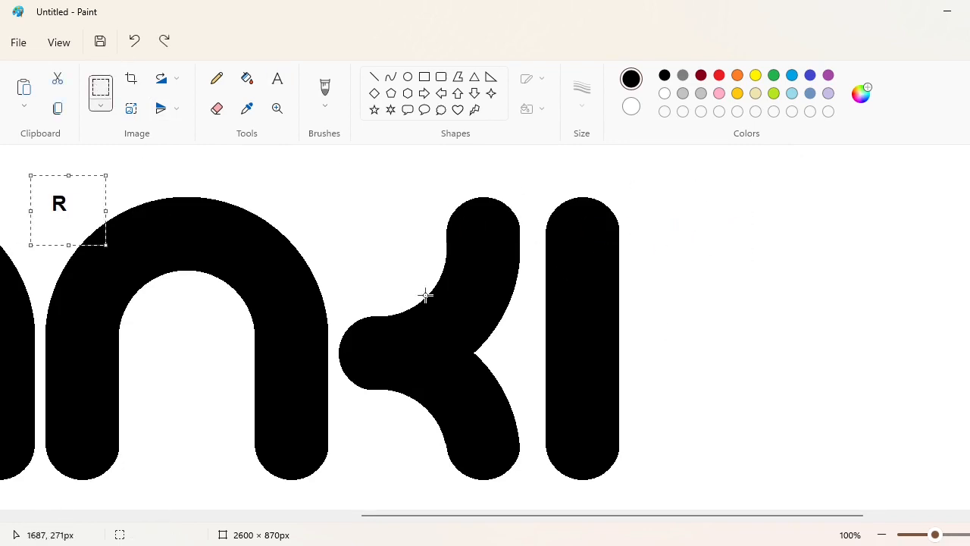
{"action": "key", "text": "ctrl+z"}
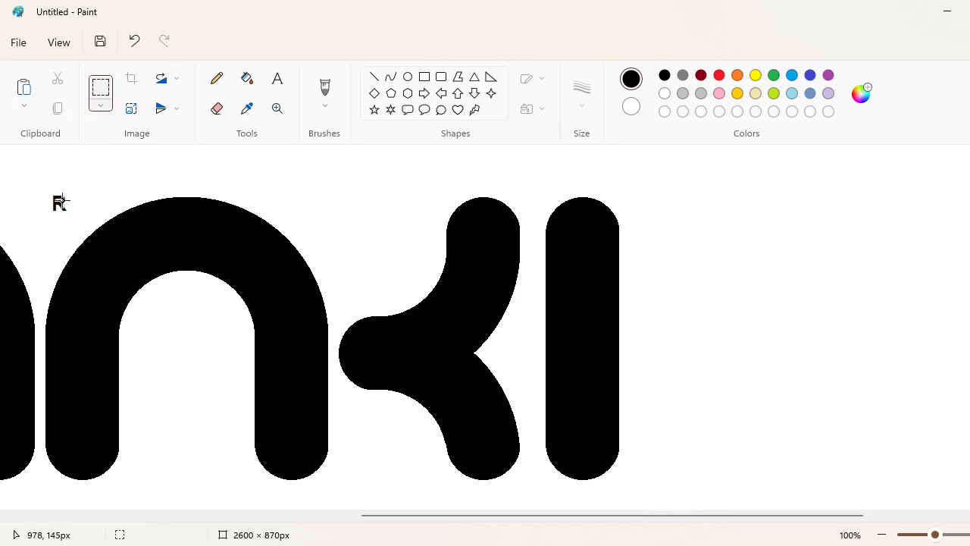
Step: Draw a black circle outline about 33 × 35 px around the R above the n
{"action": "left_click", "coordinate": [409, 78]}
{"action": "left_click_drag", "start_coordinate": [45, 188], "coordinate": [72, 215]}
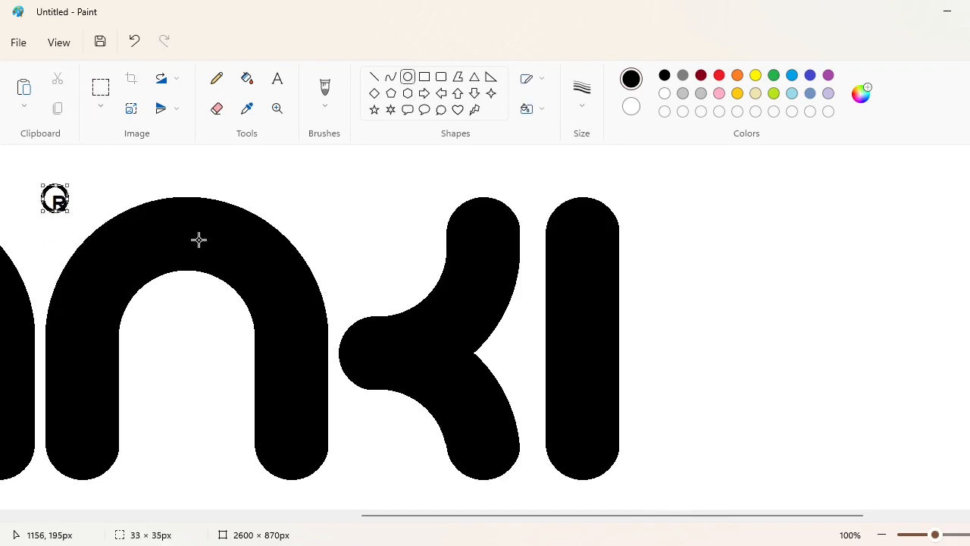
{"action": "left_click", "coordinate": [260, 222]}
Step: Move the circled R from above the n to just right of the vertical bar, level with the bar's rounded top
{"action": "left_click", "coordinate": [101, 87]}
{"action": "left_click_drag", "start_coordinate": [30, 180], "coordinate": [593, 223]}
{"action": "key", "text": "ctrl+z"}
{"action": "key", "text": "ctrl+y"}
{"action": "key", "text": "ctrl+z"}
{"action": "key", "text": "Right"}
{"action": "key", "text": "Right"}
{"action": "key", "text": "Right"}
{"action": "key", "text": "Right"}
{"action": "key", "text": "Right"}
{"action": "key", "text": "Right"}
{"action": "key", "text": "Right"}
{"action": "key", "text": "Right"}
{"action": "key", "text": "Right"}
{"action": "key", "text": "Right"}
{"action": "key", "text": "Right"}
{"action": "key", "text": "Right"}
{"action": "key", "text": "Right"}
{"action": "key", "text": "Right"}
{"action": "key", "text": "Right"}
{"action": "key", "text": "Right"}
{"action": "key", "text": "Right"}
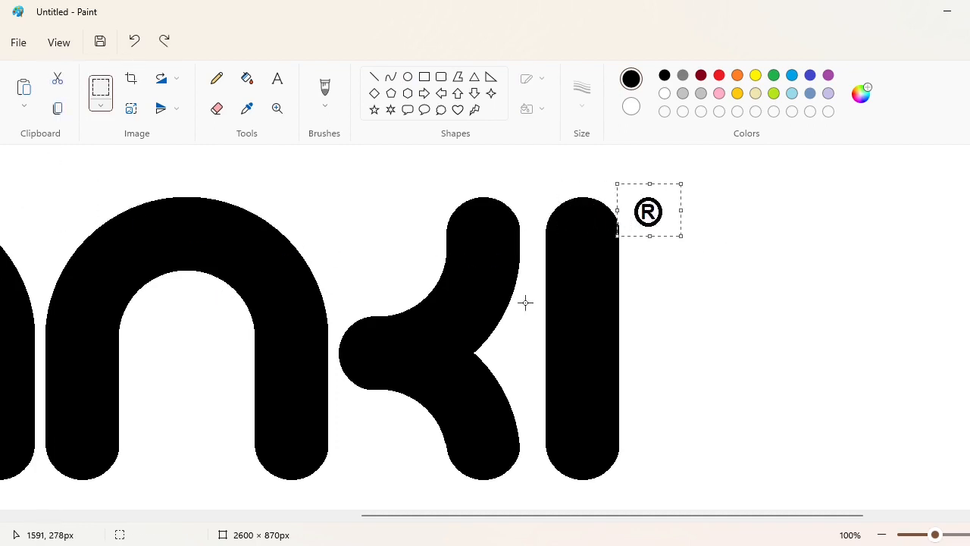
{"action": "left_click", "coordinate": [627, 303]}
Step: Copy the whole logo and cover the original with a solid white rectangle about 1351 × 509 px
{"action": "left_click", "coordinate": [881, 534]}
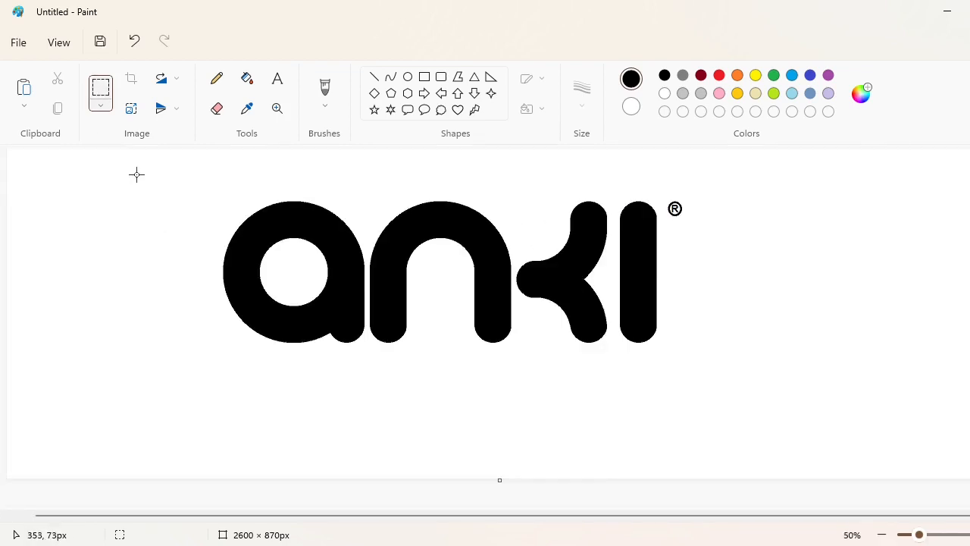
{"action": "left_click_drag", "start_coordinate": [128, 168], "coordinate": [765, 379]}
{"action": "left_click", "coordinate": [762, 396]}
{"action": "left_click", "coordinate": [424, 77]}
{"action": "left_click", "coordinate": [528, 108]}
{"action": "left_click", "coordinate": [562, 190]}
{"action": "left_click", "coordinate": [665, 93]}
{"action": "left_click_drag", "start_coordinate": [176, 167], "coordinate": [757, 375]}
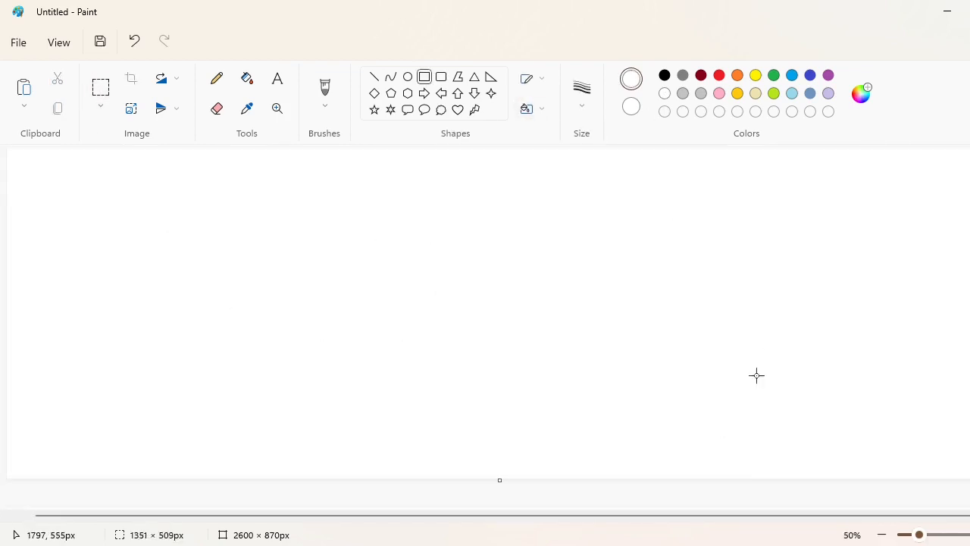
Step: Place the whole logo back on the canvas, slightly lower and further right than its original position
{"action": "key", "text": "ctrl+z"}
{"action": "left_click_drag", "start_coordinate": [303, 286], "coordinate": [426, 316]}
{"action": "left_click", "coordinate": [443, 432]}
Step: Define a custom medium blue and fill the registered mark's ring and R with it
{"action": "left_click", "coordinate": [792, 75]}
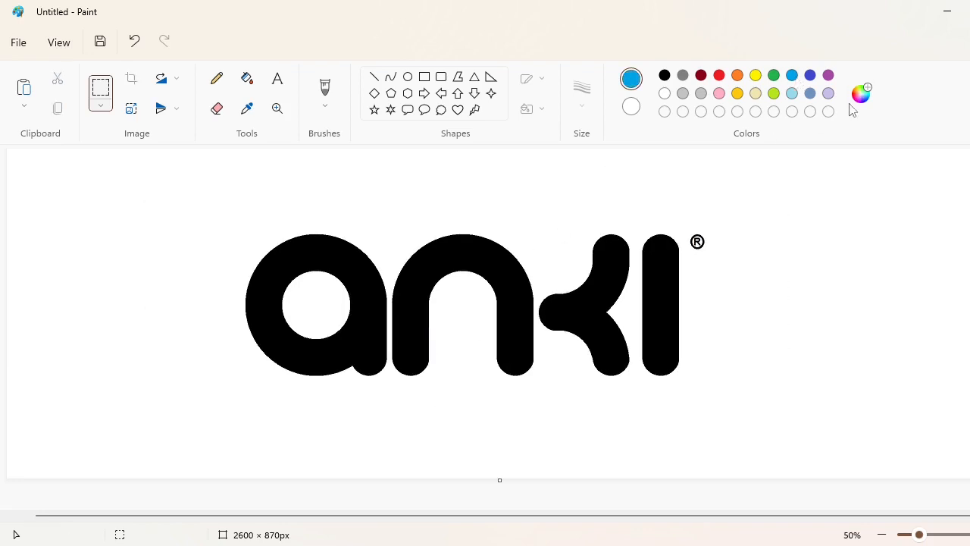
{"action": "left_click", "coordinate": [860, 93]}
{"action": "left_click", "coordinate": [394, 379]}
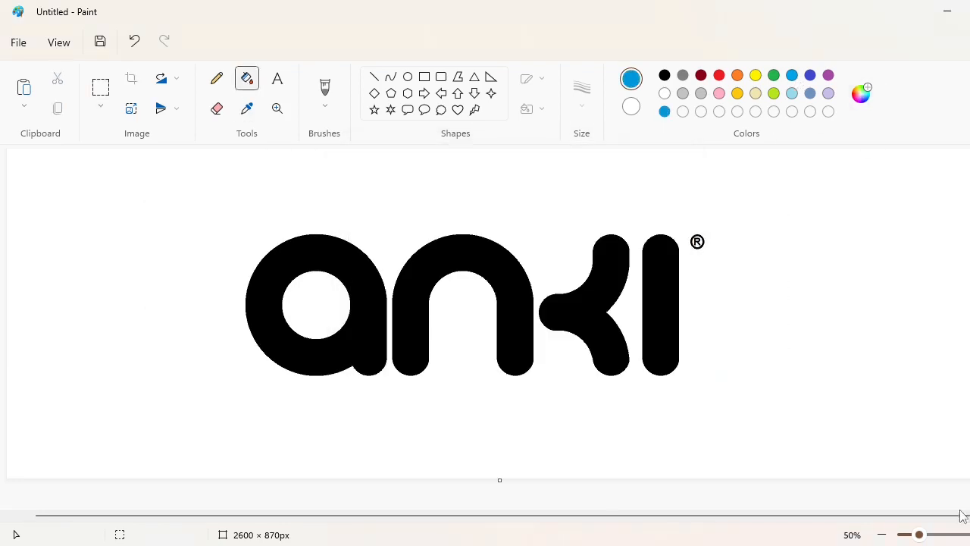
{"action": "left_click", "coordinate": [935, 534]}
{"action": "left_click_drag", "start_coordinate": [489, 517], "coordinate": [849, 520]}
{"action": "left_click", "coordinate": [629, 307]}
{"action": "left_click", "coordinate": [643, 311]}
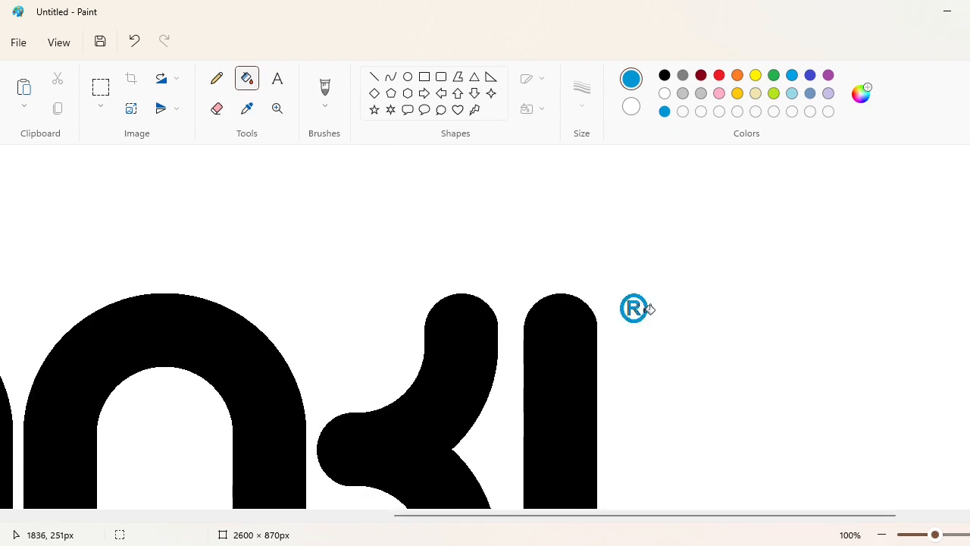
Step: Fill the a, the n, the two-arc shape and the vertical bar with the custom medium blue
{"action": "left_click", "coordinate": [881, 535]}
{"action": "left_click", "coordinate": [360, 273]}
{"action": "left_click", "coordinate": [413, 275]}
{"action": "left_click", "coordinate": [593, 303]}
{"action": "left_click", "coordinate": [675, 301]}
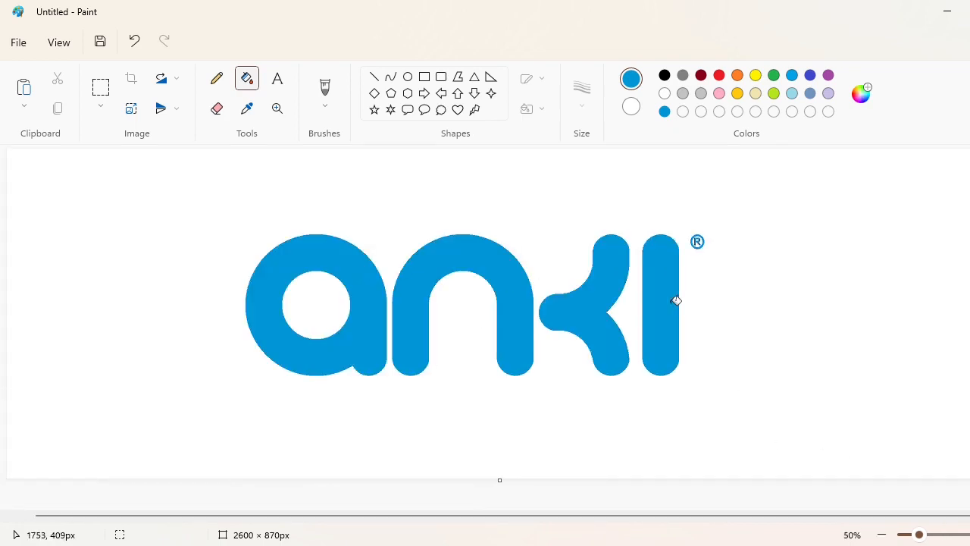
Step: Define a darker custom blue and refill the registered mark's ring and R with it
{"action": "left_click", "coordinate": [861, 94]}
{"action": "left_click", "coordinate": [674, 266]}
{"action": "left_click", "coordinate": [379, 380]}
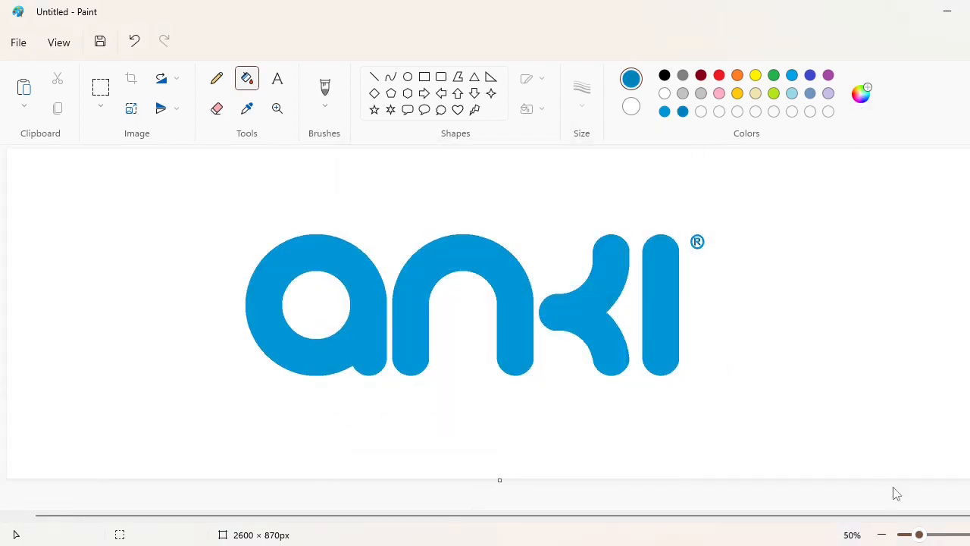
{"action": "left_click", "coordinate": [935, 534]}
{"action": "left_click_drag", "start_coordinate": [443, 515], "coordinate": [792, 515]}
{"action": "left_click", "coordinate": [649, 309]}
{"action": "left_click", "coordinate": [644, 314]}
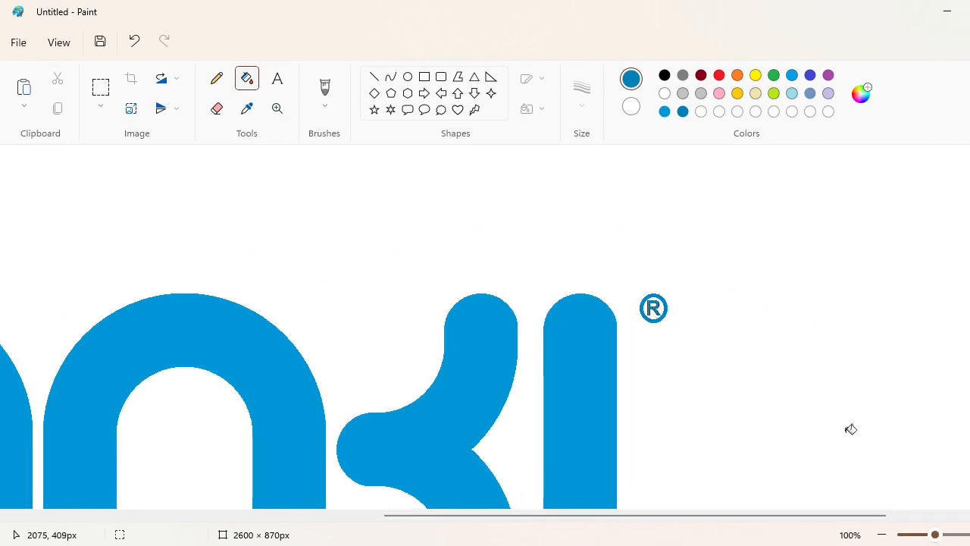
Step: Refill the a, the n, the two-arc shape and the vertical bar with the darker custom blue
{"action": "left_click", "coordinate": [881, 534]}
{"action": "left_click", "coordinate": [371, 334]}
{"action": "left_click", "coordinate": [403, 329]}
{"action": "left_click", "coordinate": [556, 311]}
{"action": "left_click", "coordinate": [670, 312]}
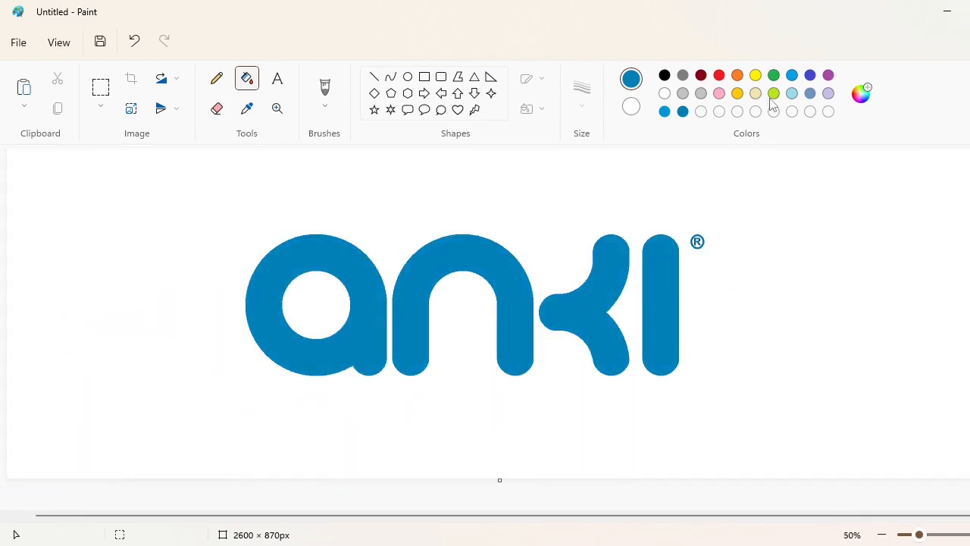